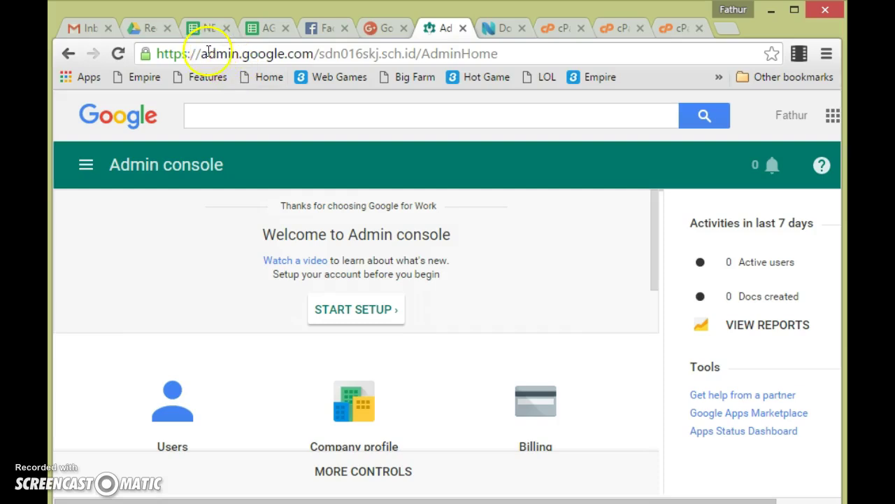
pyautogui.moveTo(201, 53); pyautogui.dragTo(309, 55)
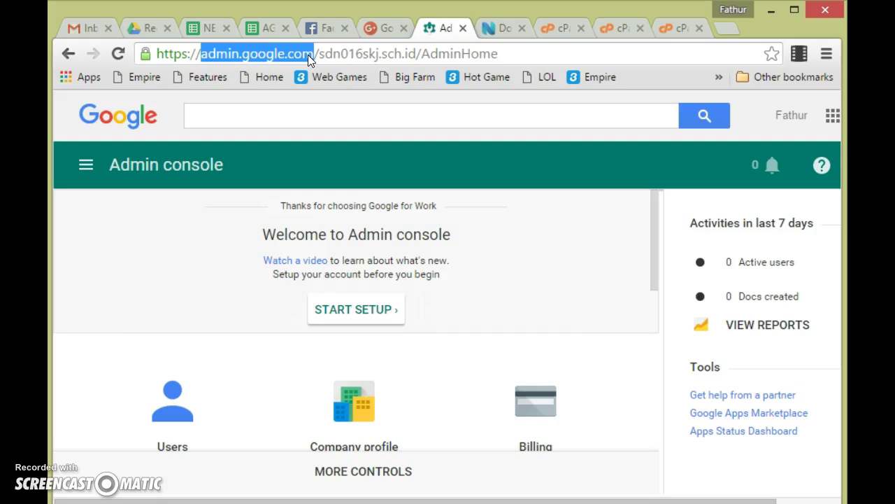
pyautogui.moveTo(319, 54); pyautogui.dragTo(419, 58)
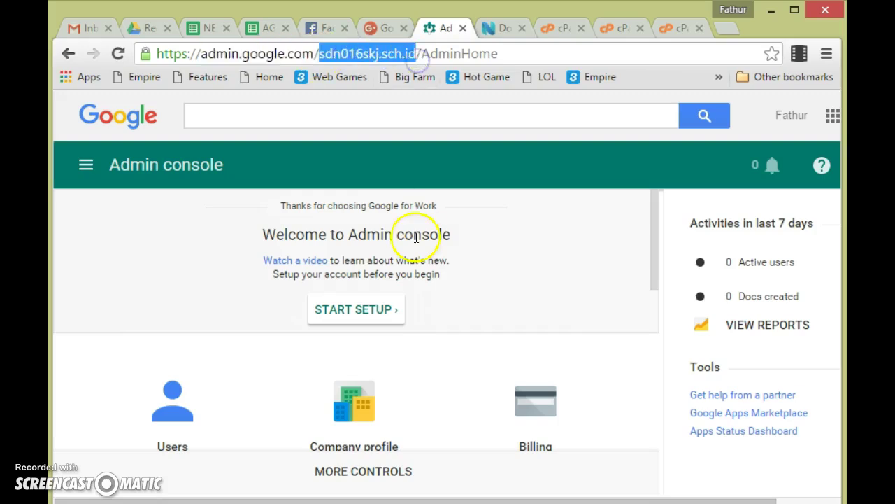
pyautogui.click(464, 303)
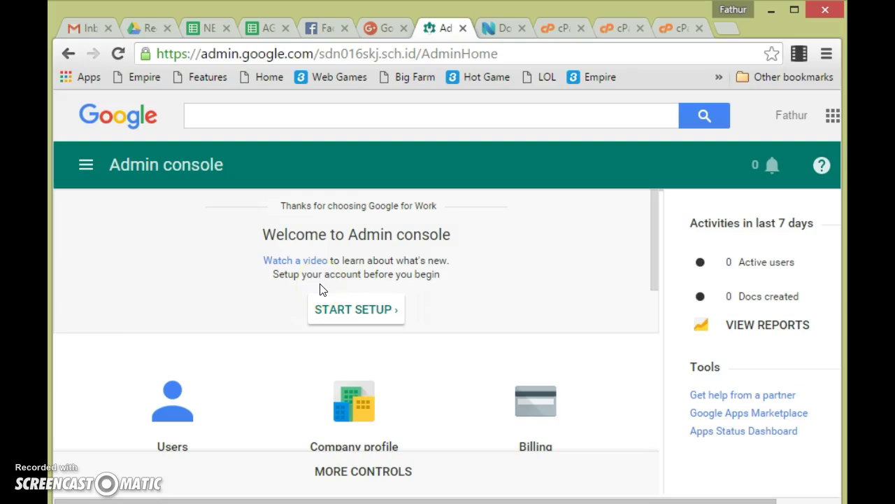
# Start the setup, re-enter the admin account's password to sign in, and save that password in the browser.
pyautogui.click(343, 313)
pyautogui.click(360, 318)
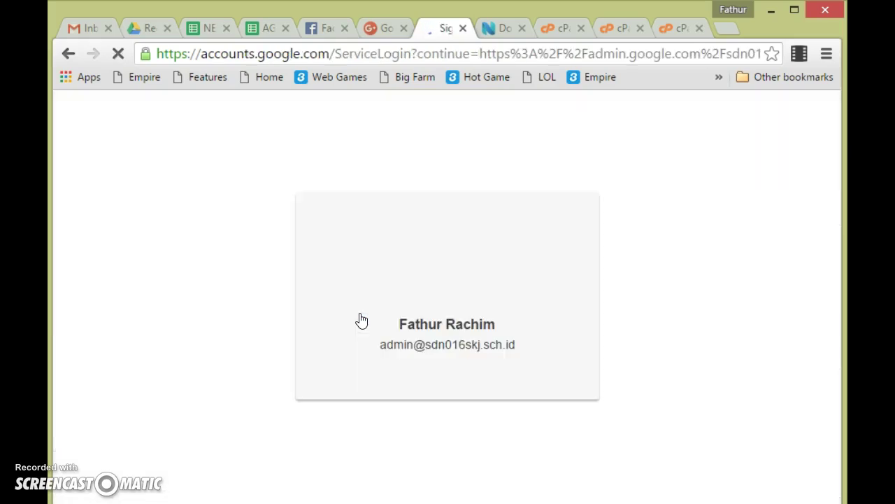
pyautogui.click(386, 375)
pyautogui.click(388, 387)
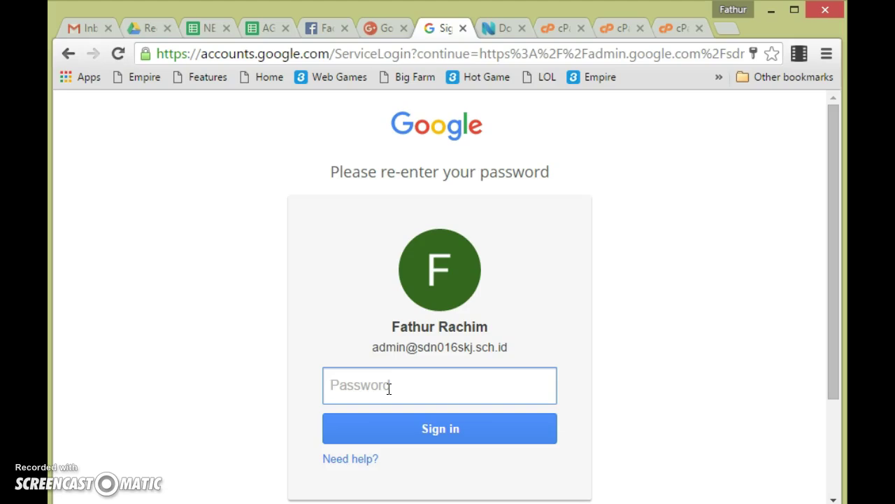
pyautogui.write('•••••••••••')
pyautogui.click(403, 431)
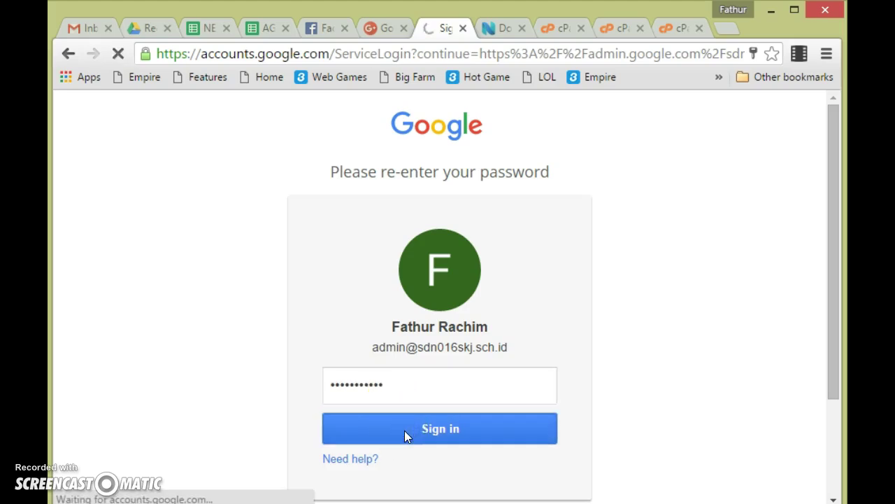
pyautogui.click(458, 265)
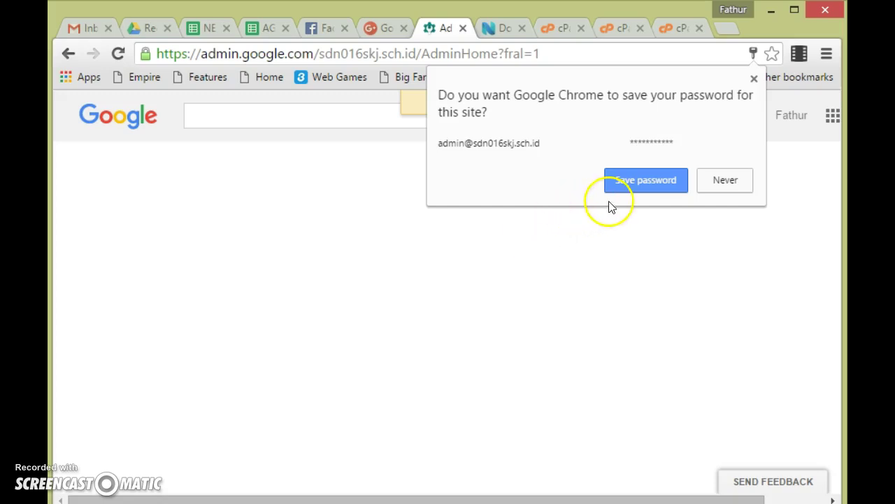
pyautogui.click(640, 183)
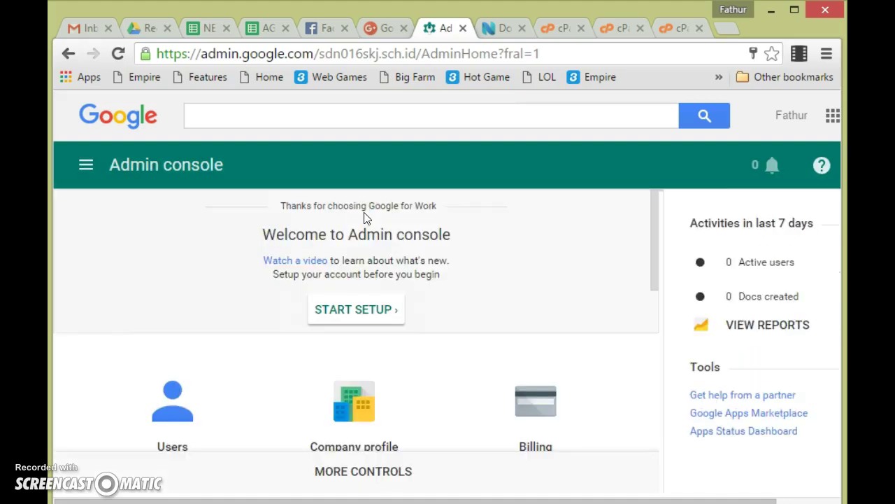
# Start the account setup and begin verifying ownership of the domain sdn016skj.sch.id.
pyautogui.click(353, 314)
pyautogui.click(504, 309)
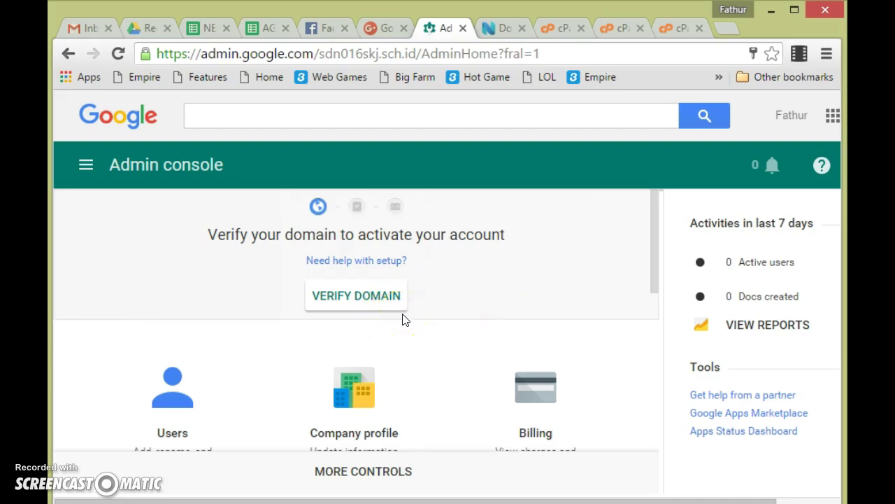
pyautogui.click(346, 305)
pyautogui.click(348, 306)
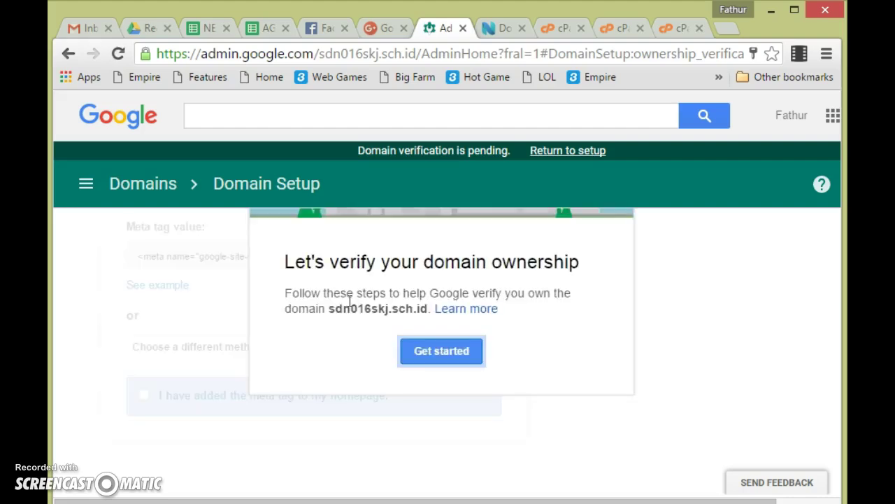
pyautogui.click(442, 354)
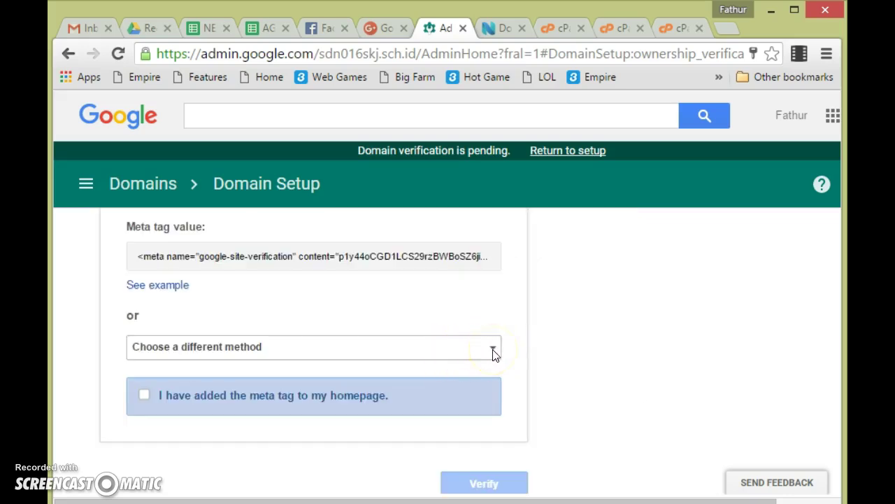
# Switch the domain verification method from the meta tag to uploading an HTML file to sdn016skj.sch.id.
pyautogui.click(142, 257)
pyautogui.moveTo(140, 258); pyautogui.dragTo(448, 257)
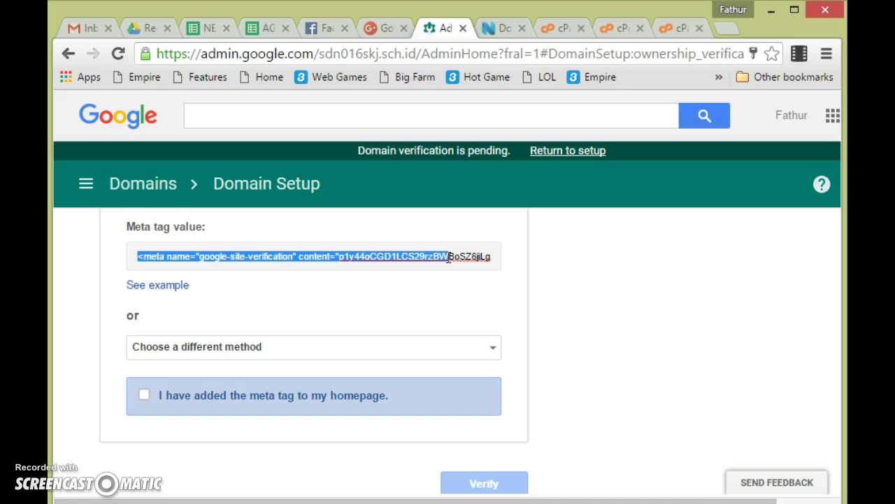
pyautogui.click(490, 348)
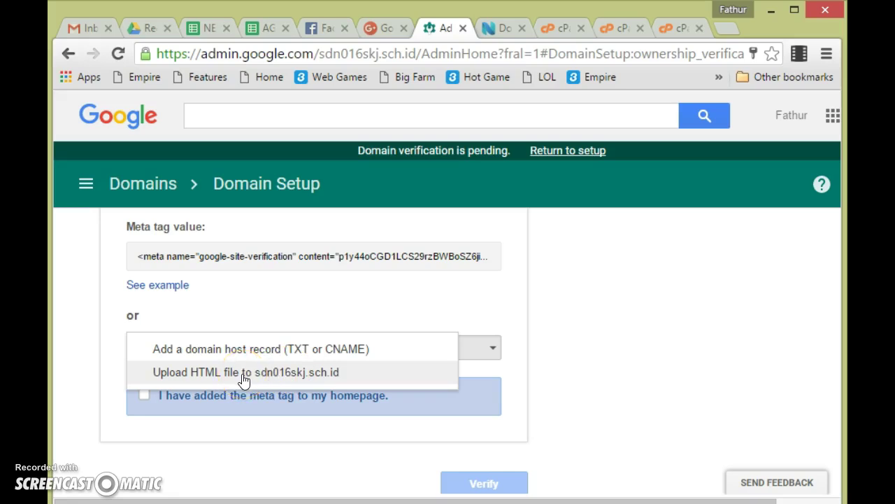
pyautogui.click(271, 377)
pyautogui.click(316, 376)
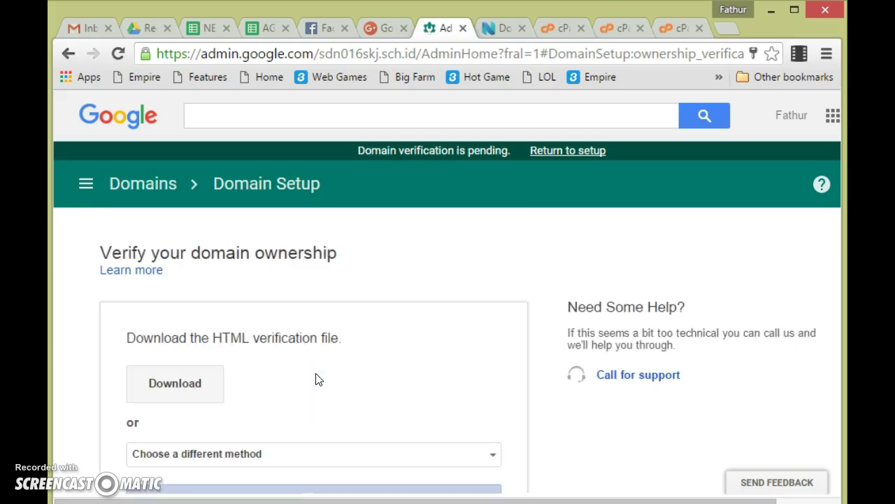
pyautogui.click(336, 357)
pyautogui.click(472, 273)
pyautogui.click(554, 193)
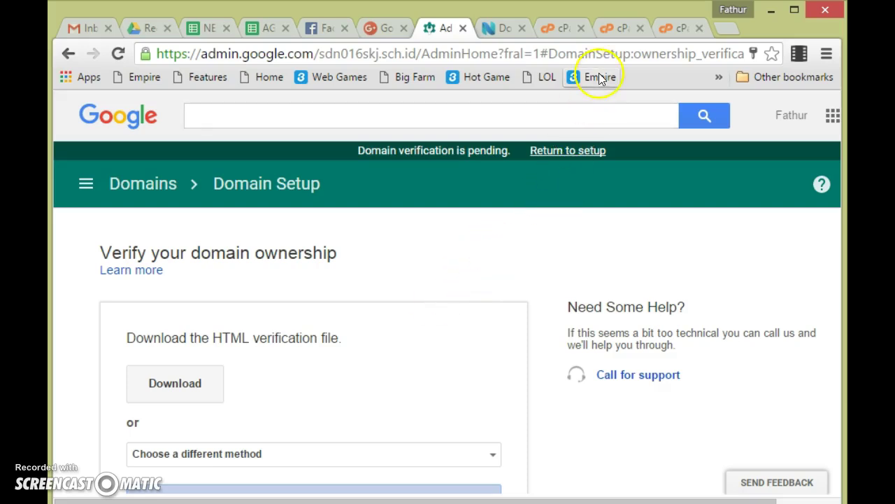
# Open the public_html folder in the cPanel File Manager and examine the files stored in it.
pyautogui.click(555, 28)
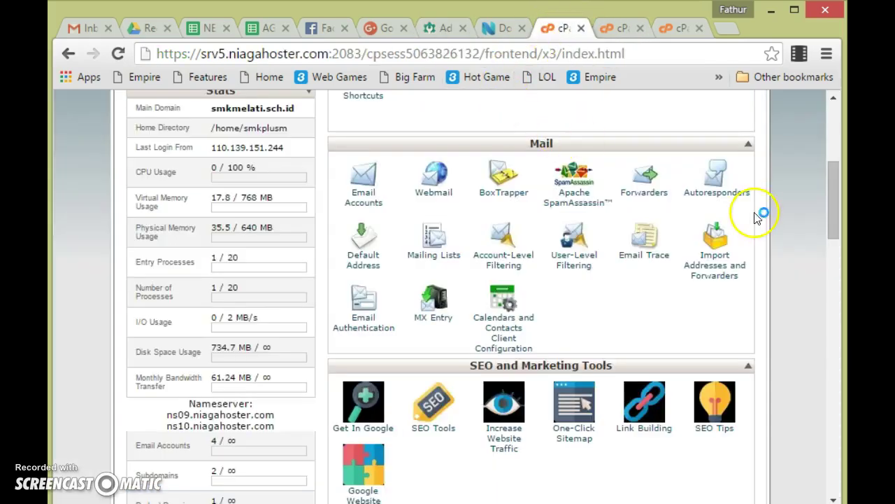
pyautogui.moveTo(833, 189); pyautogui.dragTo(843, 236)
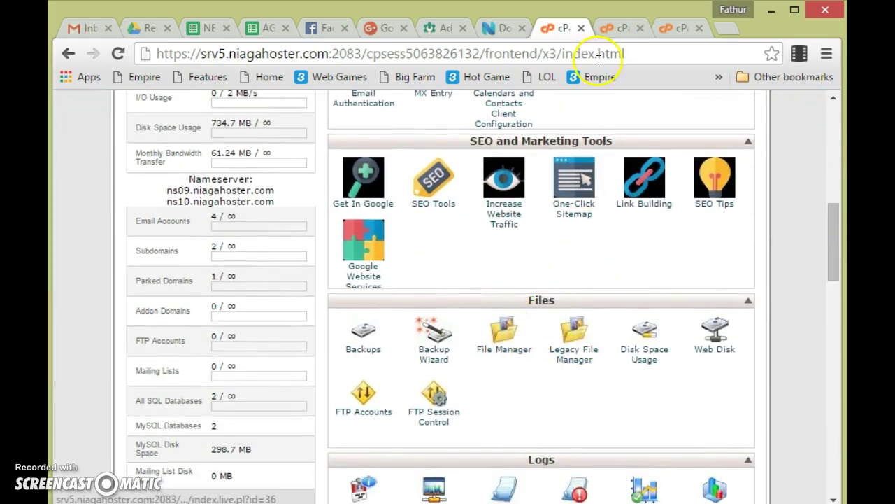
pyautogui.click(615, 29)
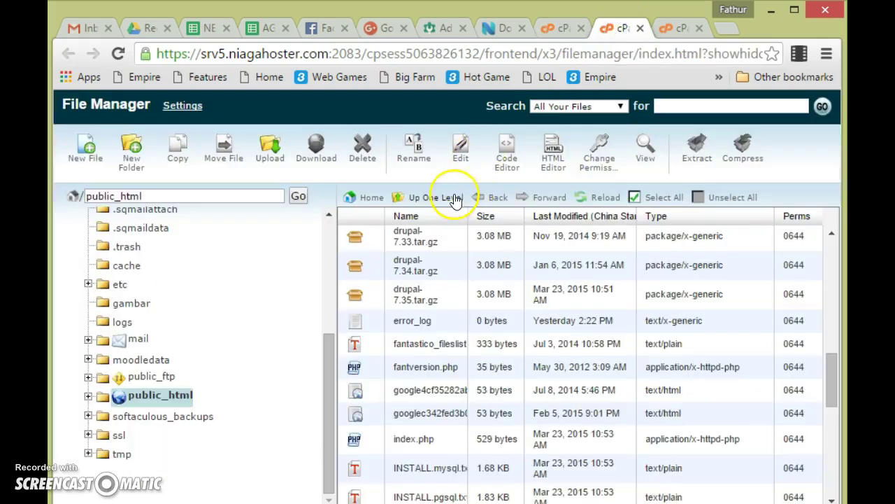
pyautogui.click(146, 396)
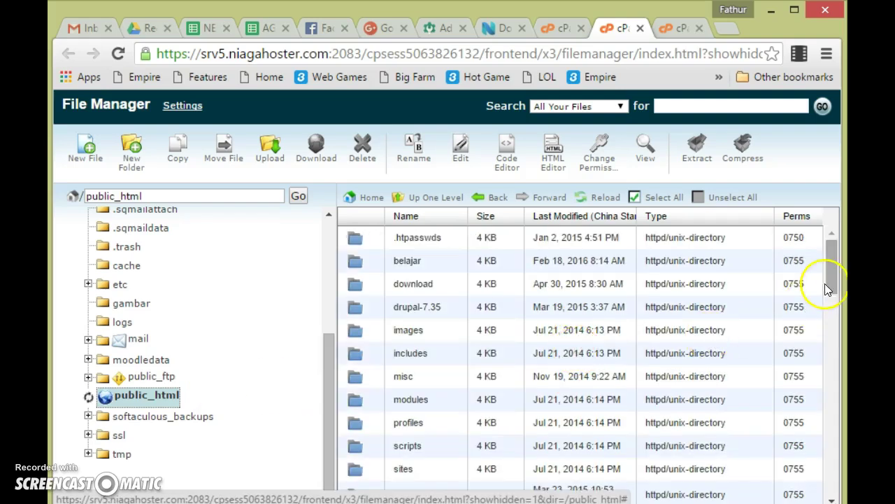
pyautogui.moveTo(829, 284); pyautogui.dragTo(841, 358)
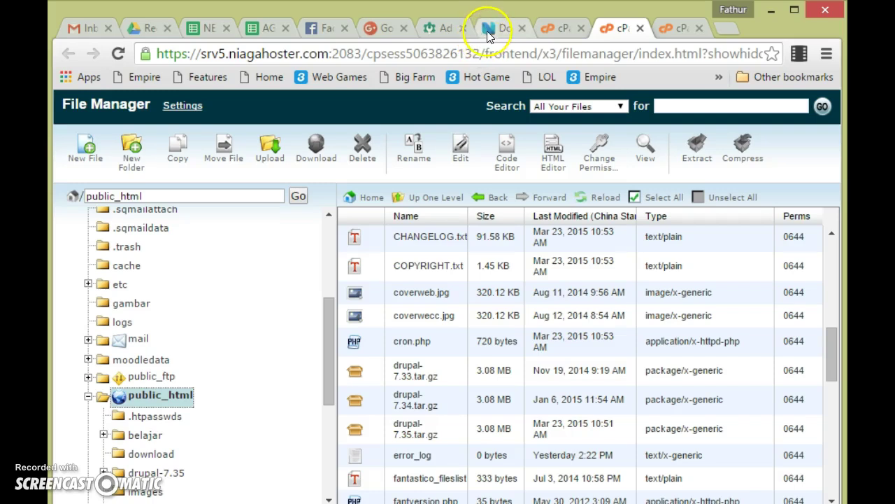
# Download the HTML verification file from the Google Domain Setup page and return to the cPanel File Manager.
pyautogui.click(423, 32)
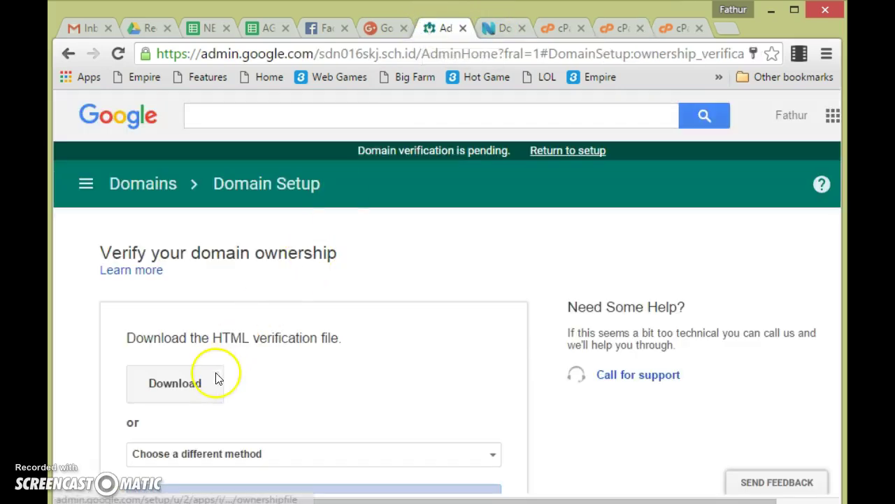
pyautogui.click(179, 392)
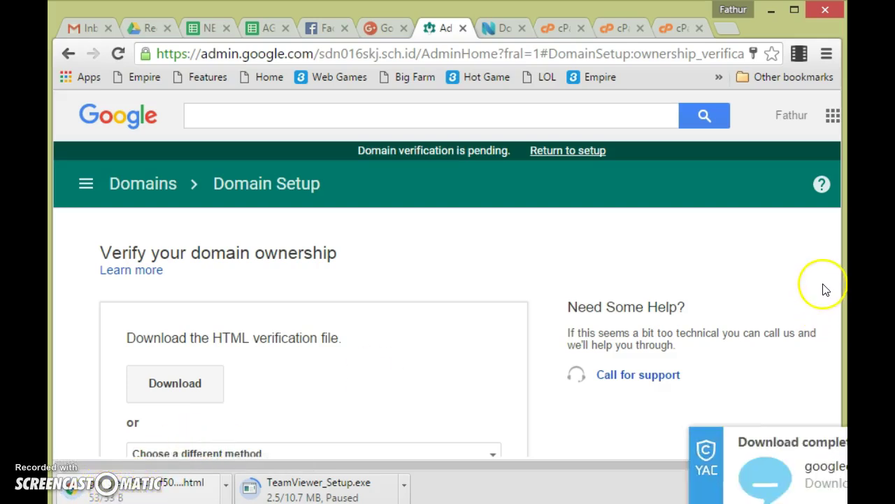
pyautogui.click(610, 27)
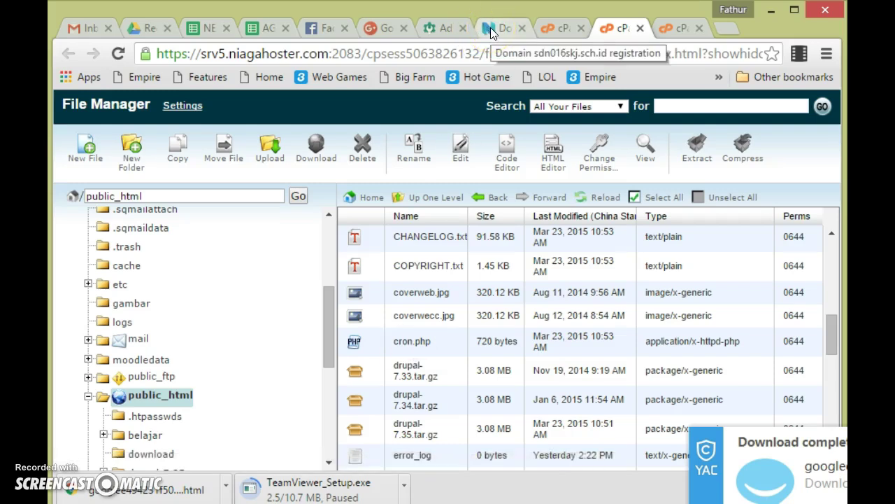
# On the Google Domain Setup page, change the verification method to adding a domain host record (TXT or CNAME).
pyautogui.click(442, 29)
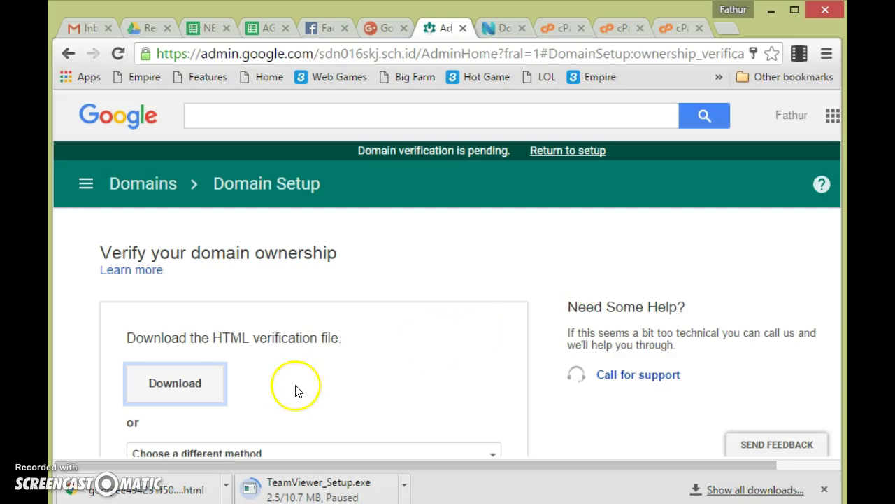
pyautogui.click(489, 452)
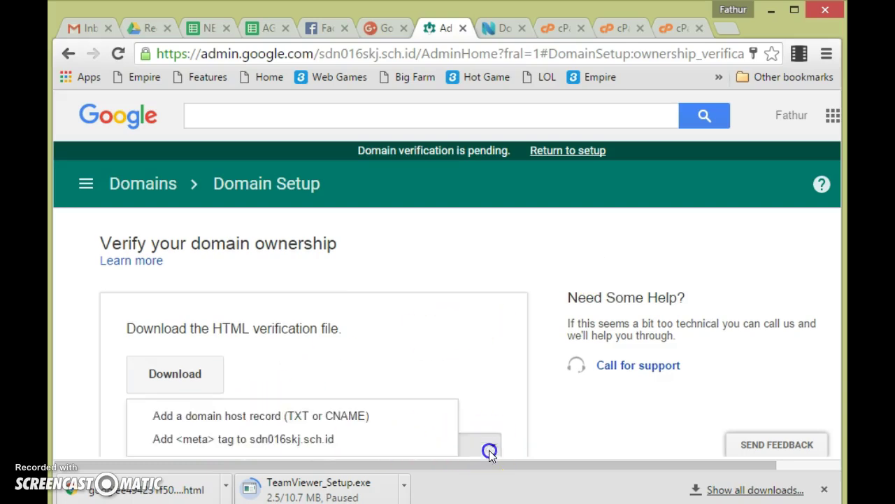
pyautogui.click(305, 422)
pyautogui.click(351, 418)
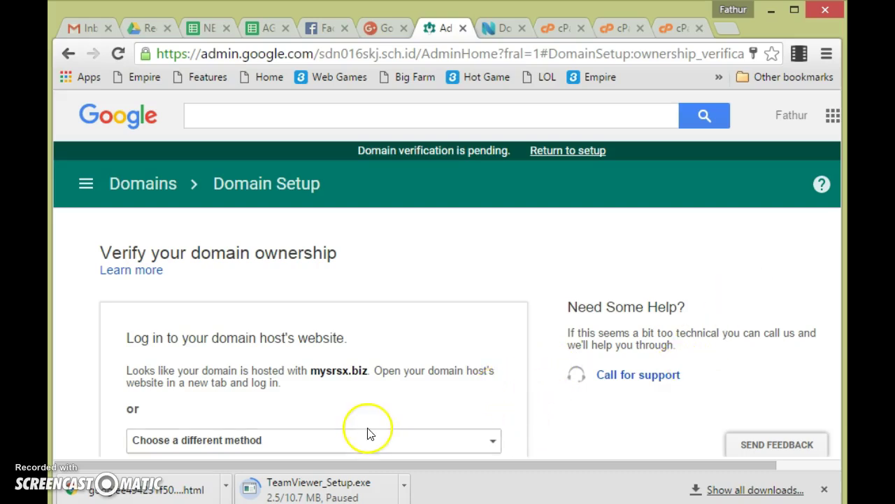
pyautogui.click(494, 441)
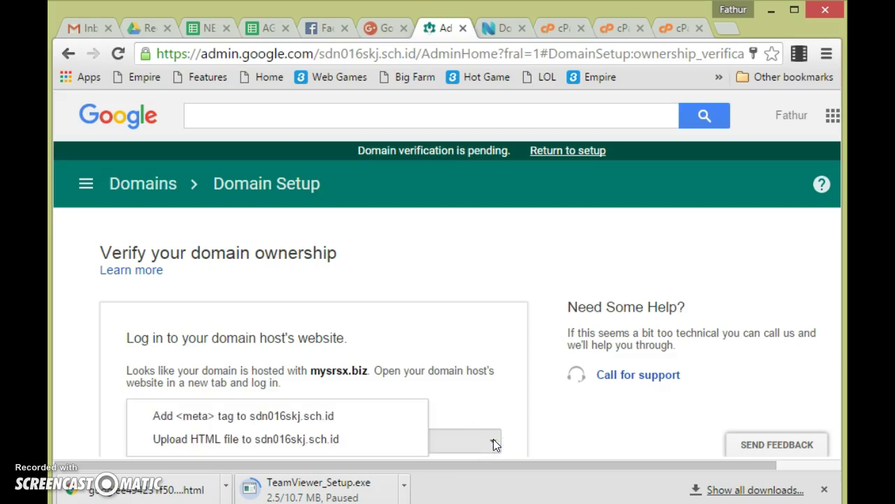
pyautogui.click(541, 416)
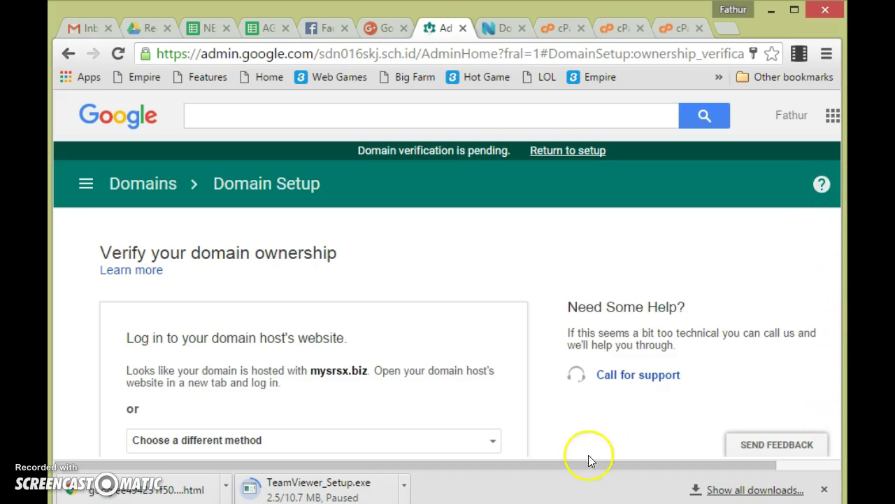
pyautogui.click(489, 445)
pyautogui.click(489, 445)
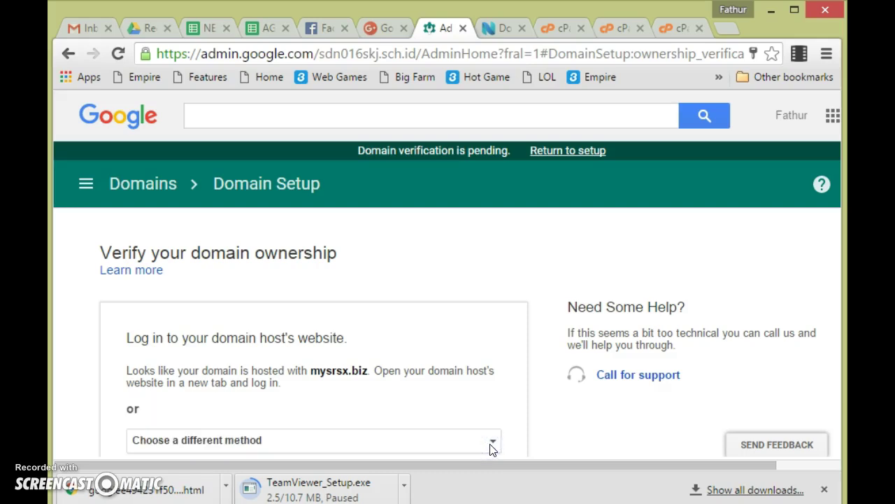
pyautogui.click(492, 445)
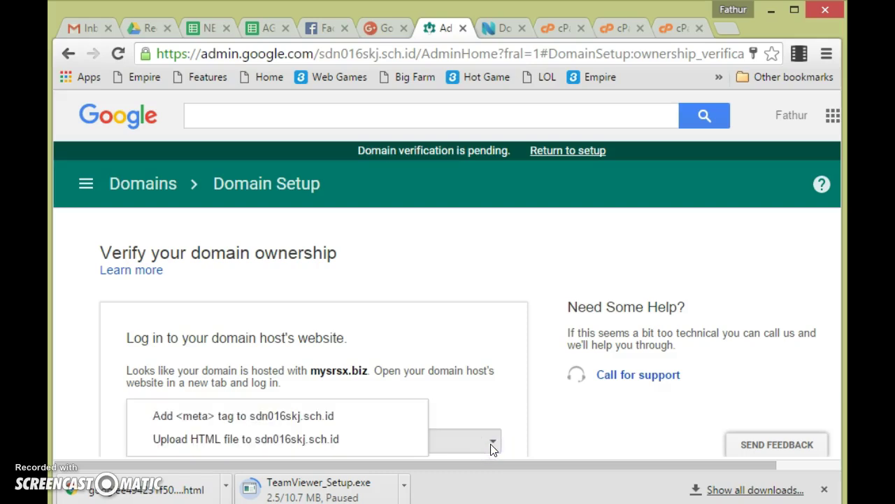
pyautogui.click(492, 445)
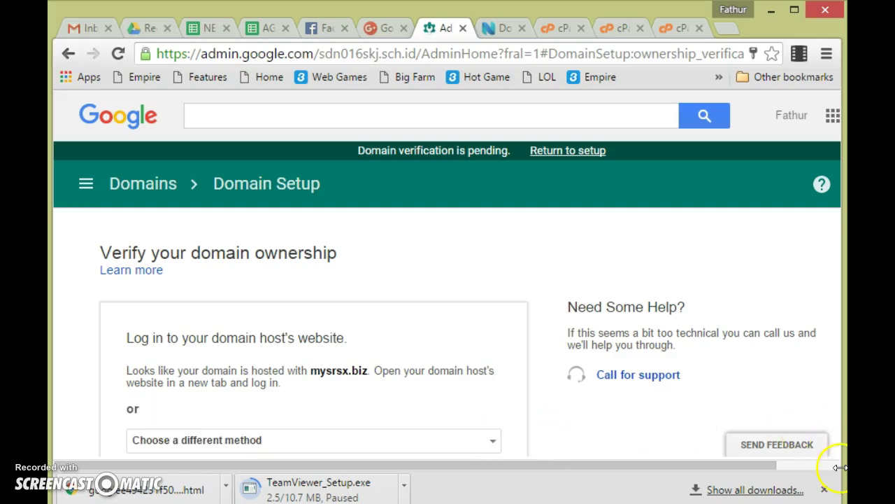
# Dismiss the downloads bar and open the Niagahoster management page for the domain sdn016skj.sch.id at its domain details.
pyautogui.click(824, 490)
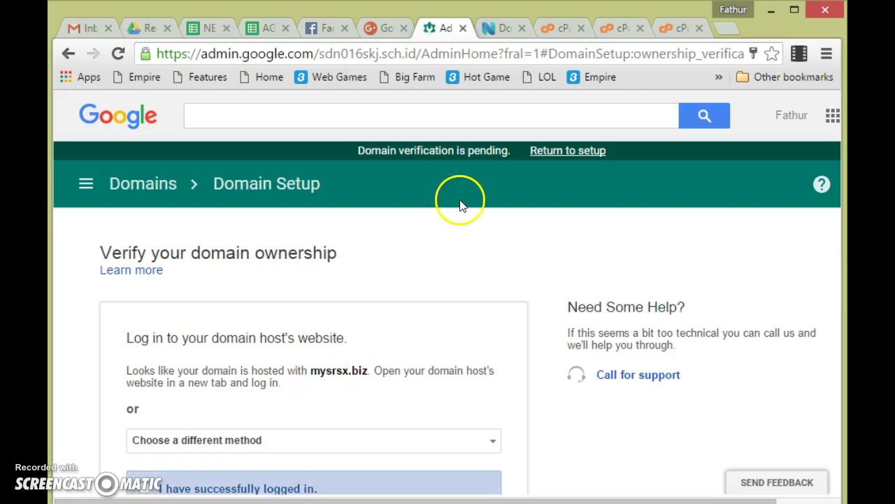
pyautogui.click(498, 30)
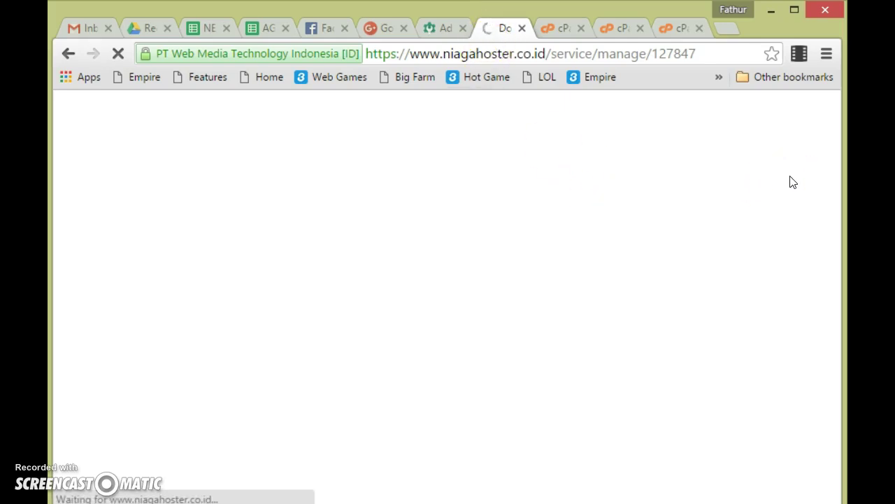
pyautogui.click(365, 31)
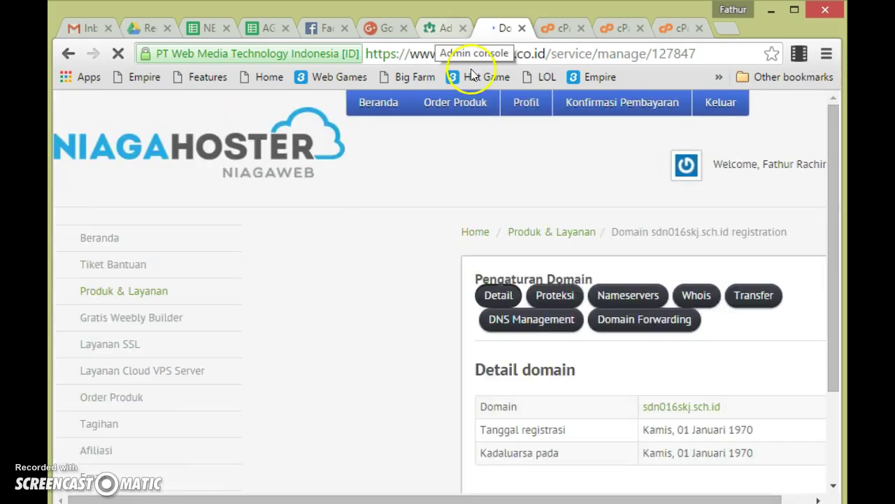
pyautogui.scroll(-3, 732, 294)
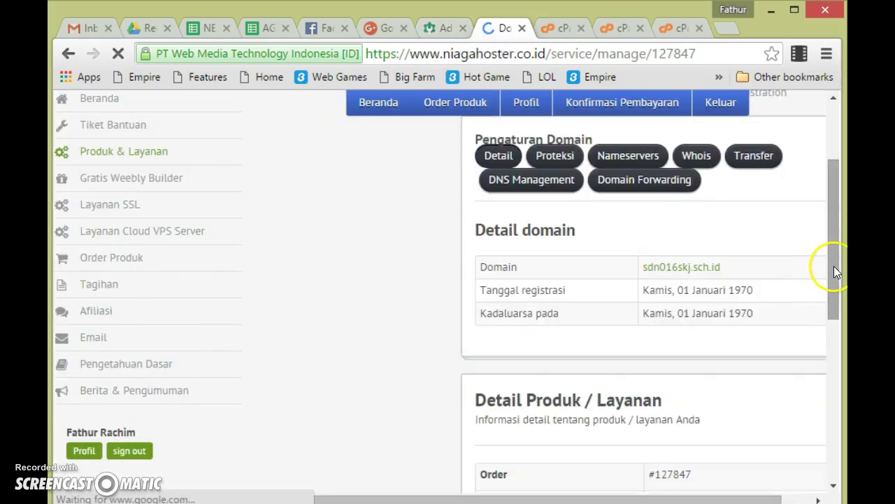
# Open the domain's DNS Management records at Niagahoster, and confirm on the Google Domain Setup page that the host login succeeded.
pyautogui.click(525, 187)
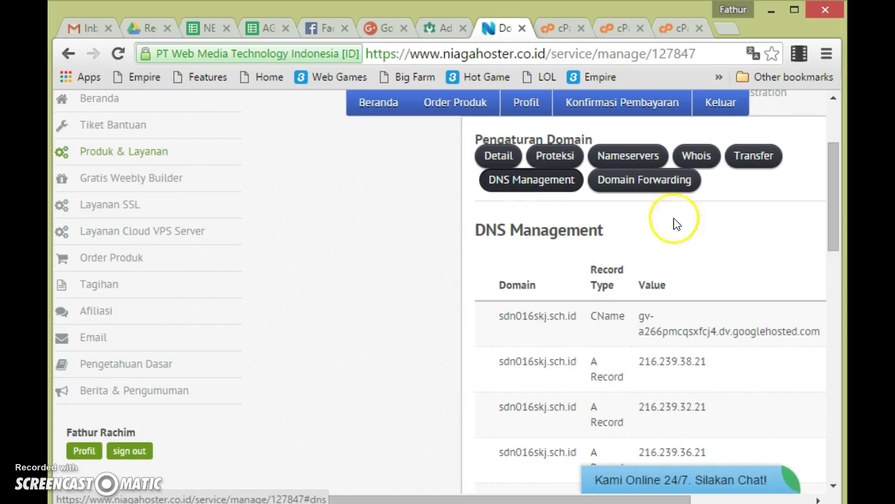
pyautogui.moveTo(834, 196); pyautogui.dragTo(841, 228)
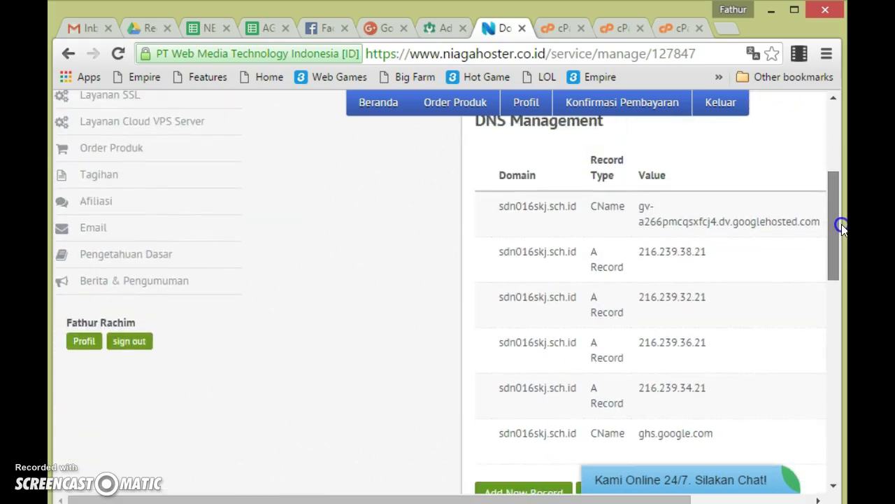
pyautogui.click(438, 28)
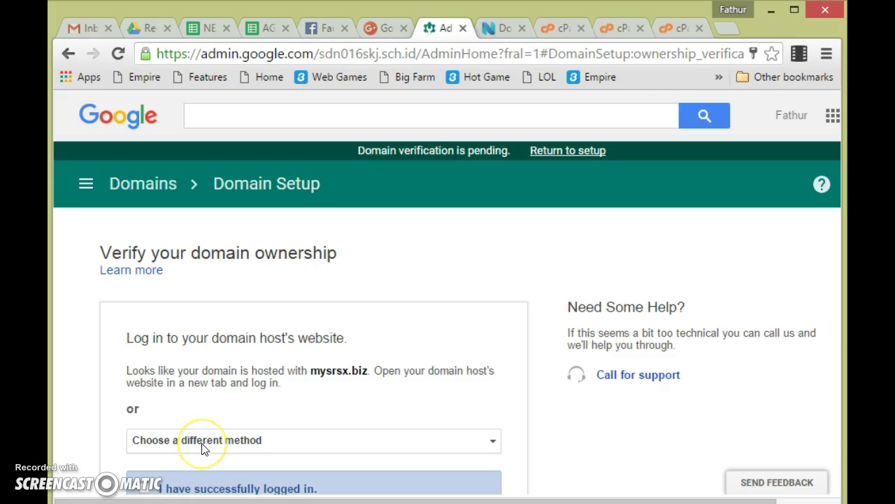
pyautogui.click(145, 489)
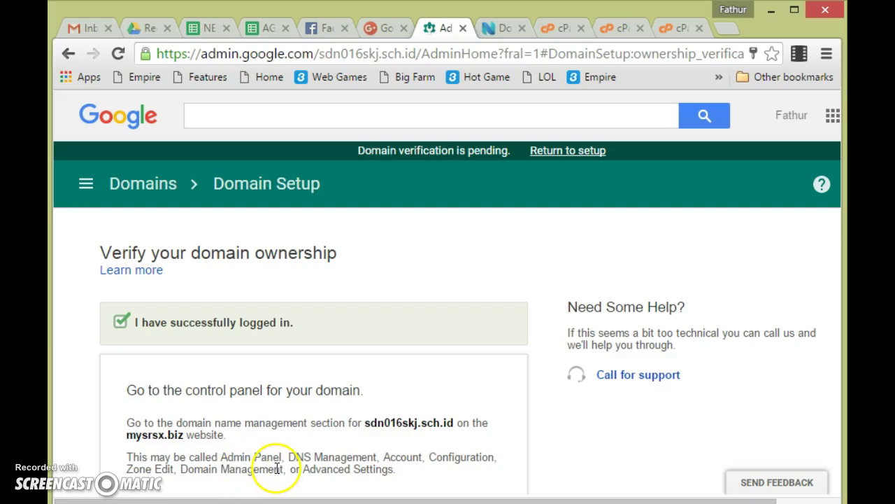
# Match the DNS Management section named in Google's control panel instructions with the section on the Niagahoster domain page.
pyautogui.moveTo(288, 456); pyautogui.dragTo(361, 449)
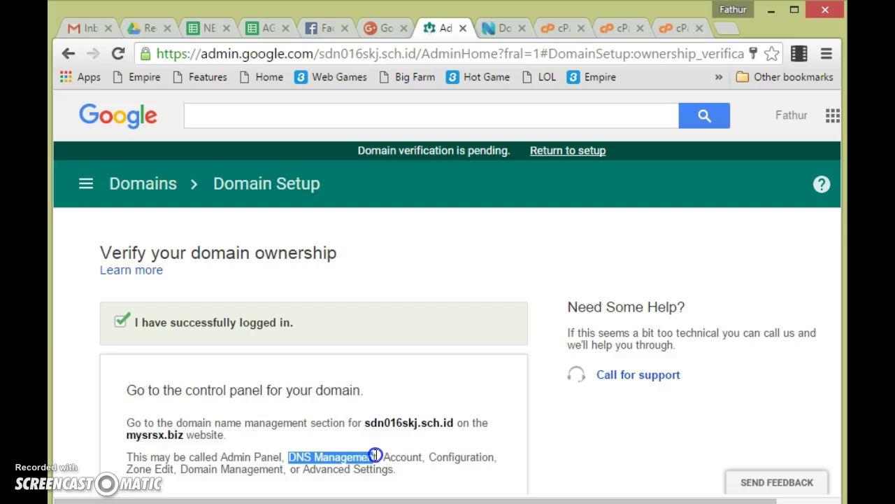
pyautogui.click(498, 30)
pyautogui.click(590, 172)
pyautogui.click(802, 214)
pyautogui.moveTo(836, 222); pyautogui.dragTo(830, 202)
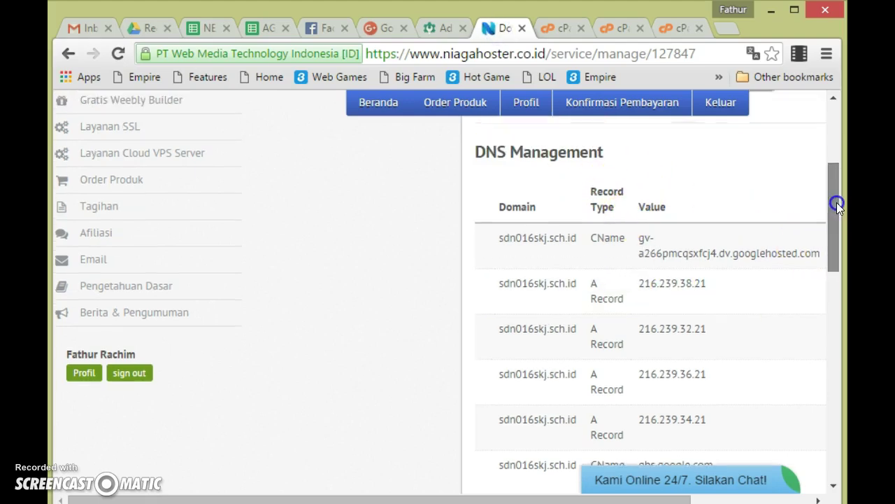
pyautogui.moveTo(625, 175); pyautogui.dragTo(475, 181)
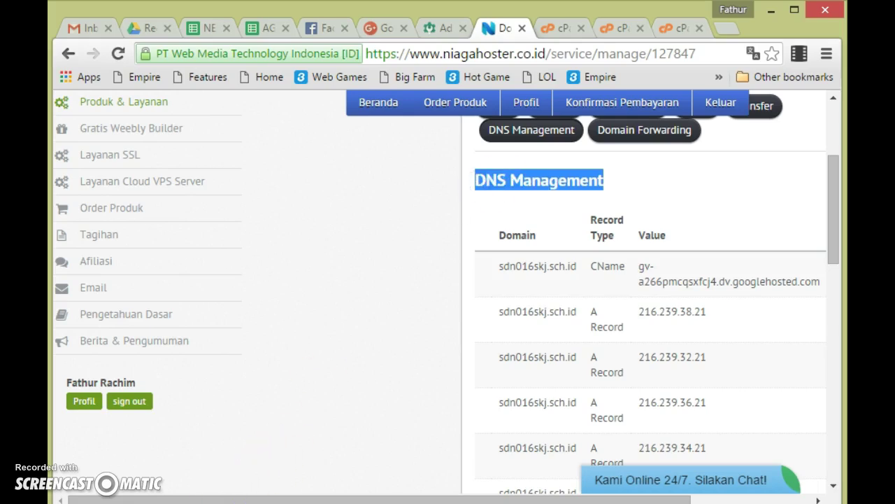
# Confirm on the Google Domain Setup page that the control panel for the domain has been opened.
pyautogui.click(439, 28)
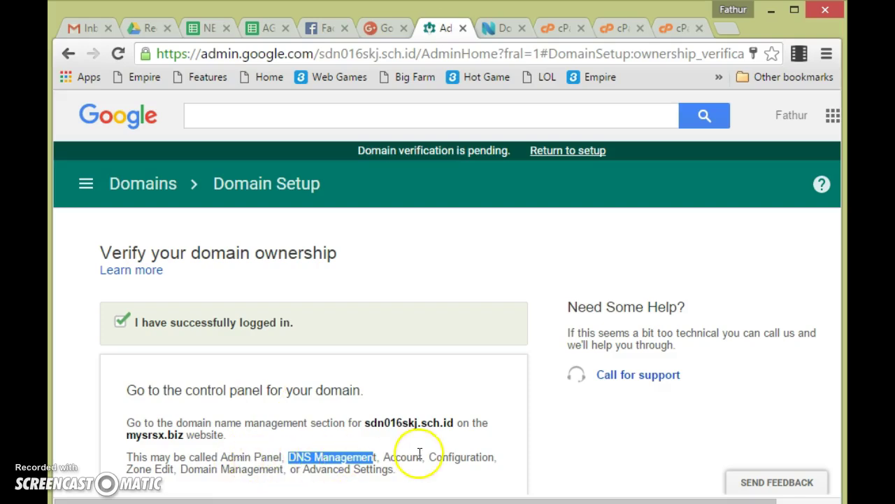
pyautogui.moveTo(392, 458); pyautogui.dragTo(393, 424)
pyautogui.click(310, 354)
pyautogui.click(310, 354)
pyautogui.click(167, 362)
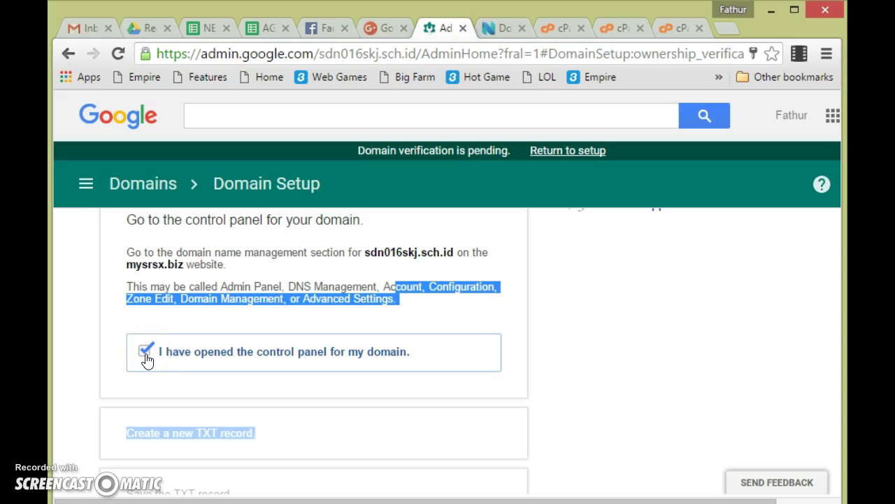
pyautogui.click(146, 355)
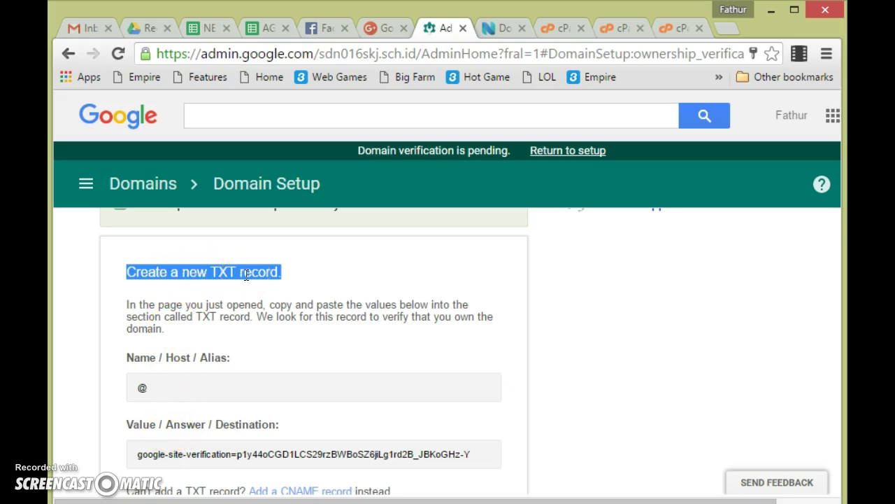
# Copy the Value / Answer / Destination text of the TXT record from the Google Domain Setup page.
pyautogui.moveTo(139, 454); pyautogui.dragTo(470, 446)
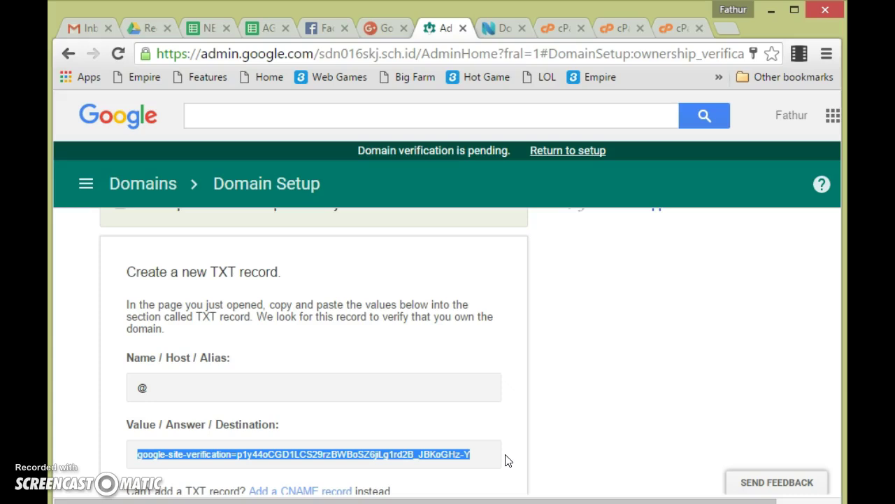
pyautogui.rightClick(450, 456)
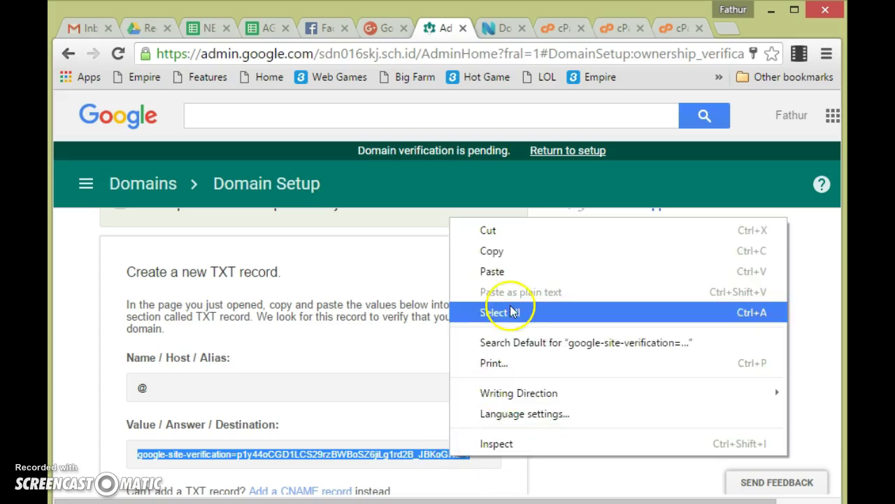
pyautogui.click(516, 250)
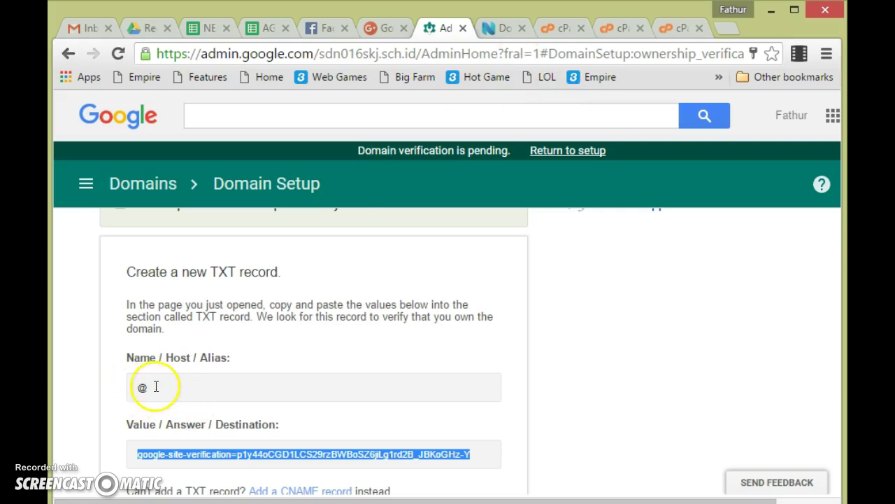
# Start a new DNS record for sdn016skj.sch.id at Niagahoster and set its record type to TXT Record.
pyautogui.click(494, 27)
pyautogui.click(837, 231)
pyautogui.moveTo(837, 231); pyautogui.dragTo(840, 284)
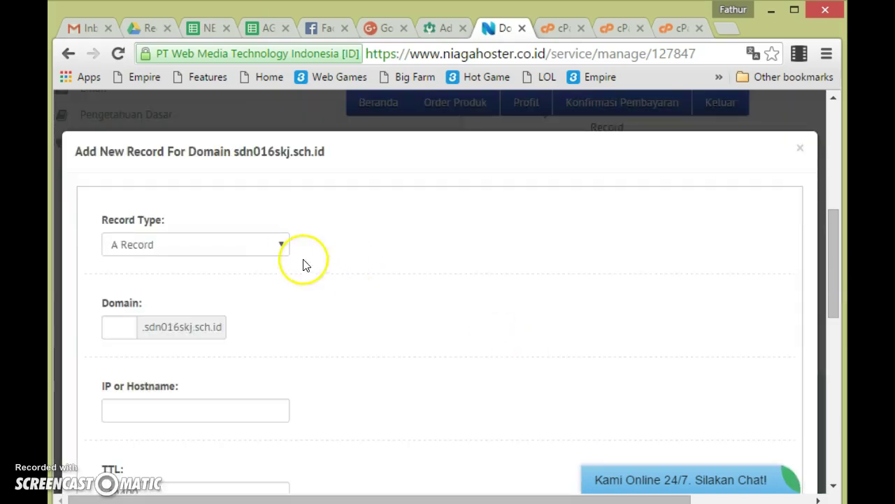
pyautogui.click(277, 247)
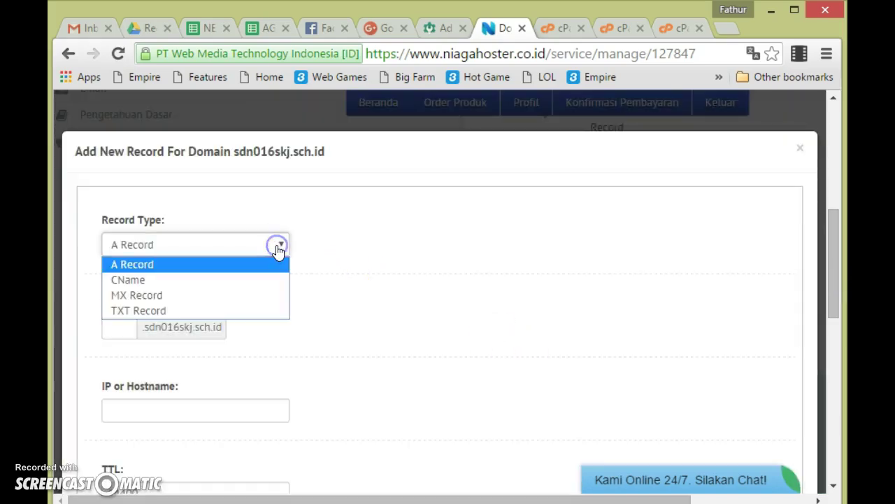
pyautogui.click(188, 310)
# Enter @ as the record's domain and paste the copied Google site verification token as its text data.
pyautogui.click(120, 324)
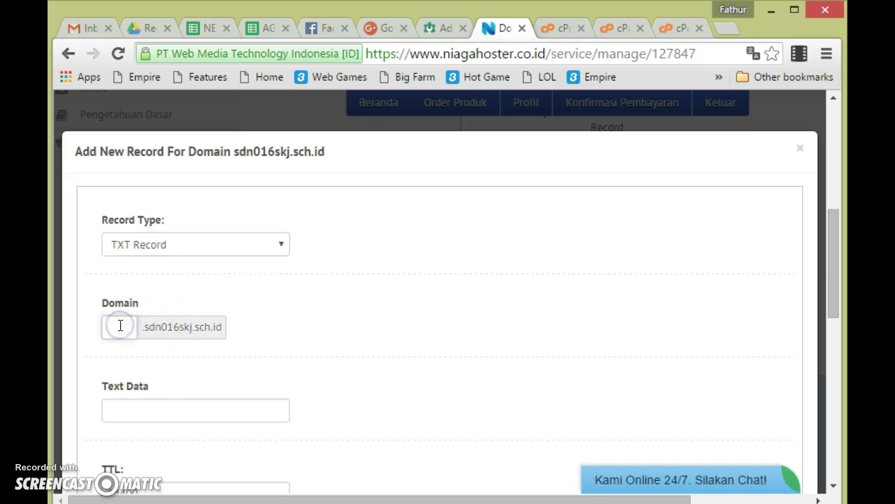
pyautogui.write('@')
pyautogui.click(117, 332)
pyautogui.click(125, 415)
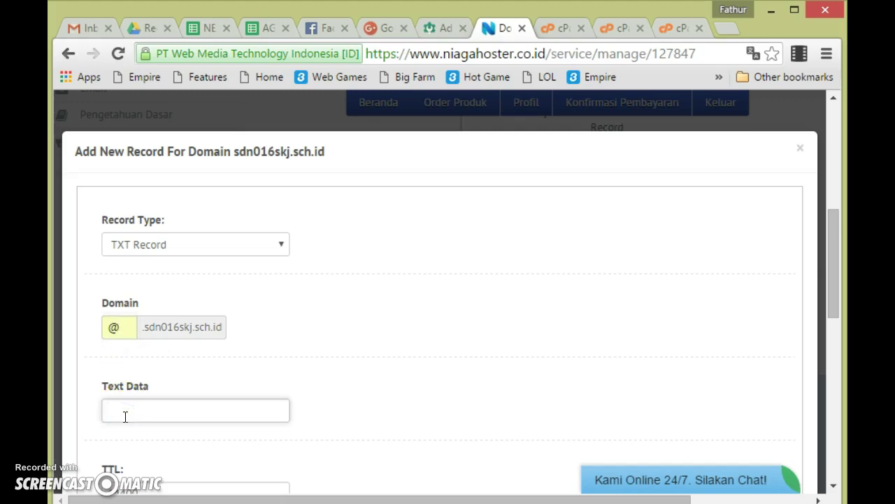
pyautogui.hotkey('ctrl', 'v')
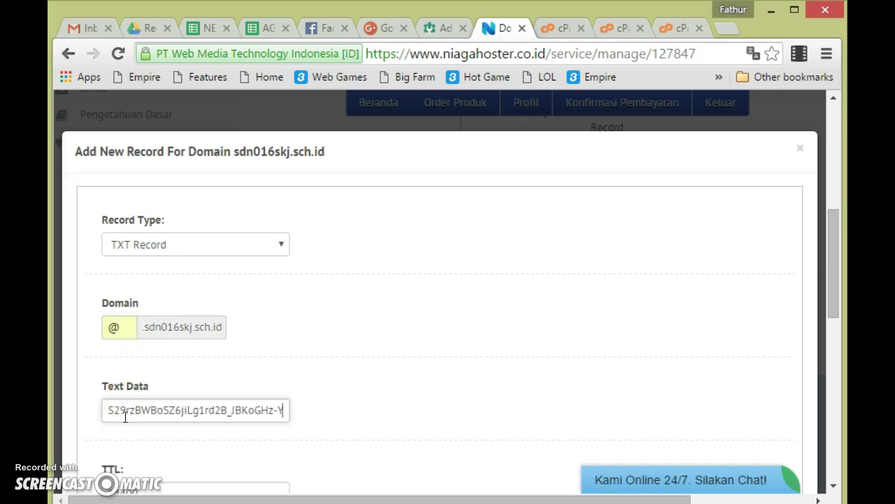
# Check the beginning of the pasted text data against the TXT value on the Google Domain Setup page.
pyautogui.press('Left')
pyautogui.press('Left')
pyautogui.press('Left')
pyautogui.press('Left')
pyautogui.press('Left')
pyautogui.press('Left')
pyautogui.press('Left')
pyautogui.press('Left')
pyautogui.press('Left')
pyautogui.press('Left')
pyautogui.press('Left')
pyautogui.press('Left')
pyautogui.press('Left')
pyautogui.press('Left')
pyautogui.press('Left')
pyautogui.press('Left')
pyautogui.press('Left')
pyautogui.press('Left')
pyautogui.press('Left')
pyautogui.press('Left')
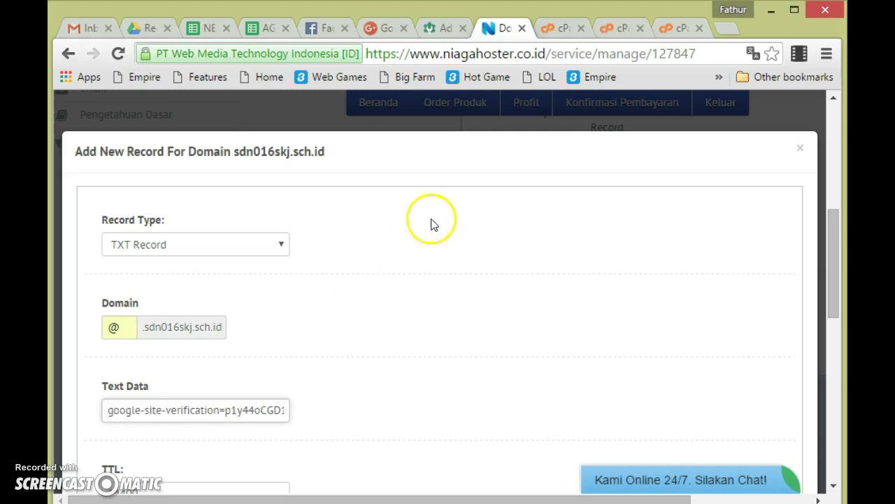
pyautogui.click(438, 26)
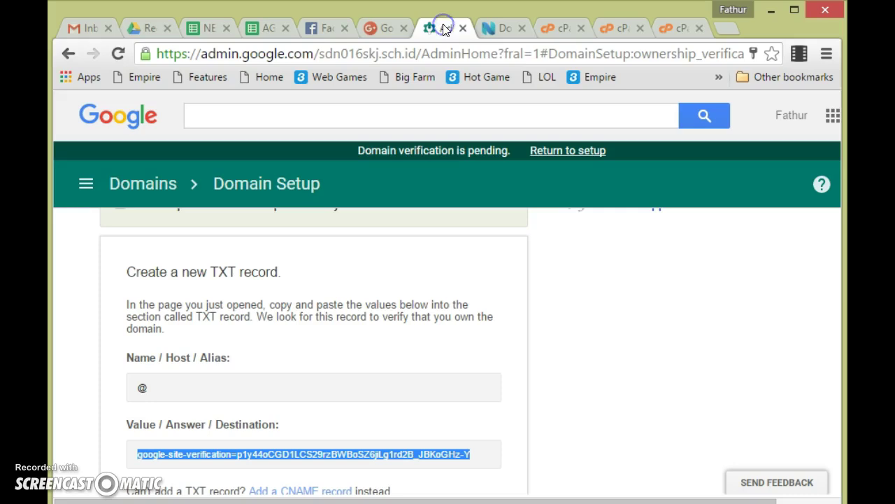
pyautogui.click(139, 456)
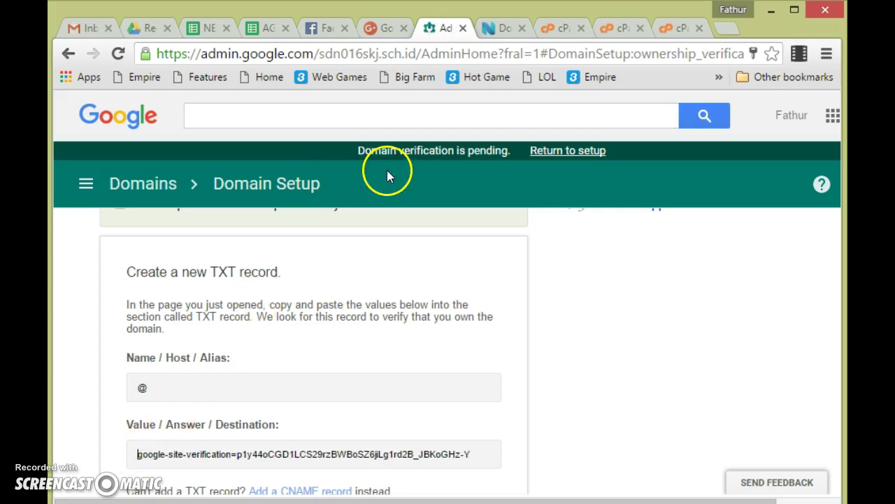
pyautogui.click(488, 27)
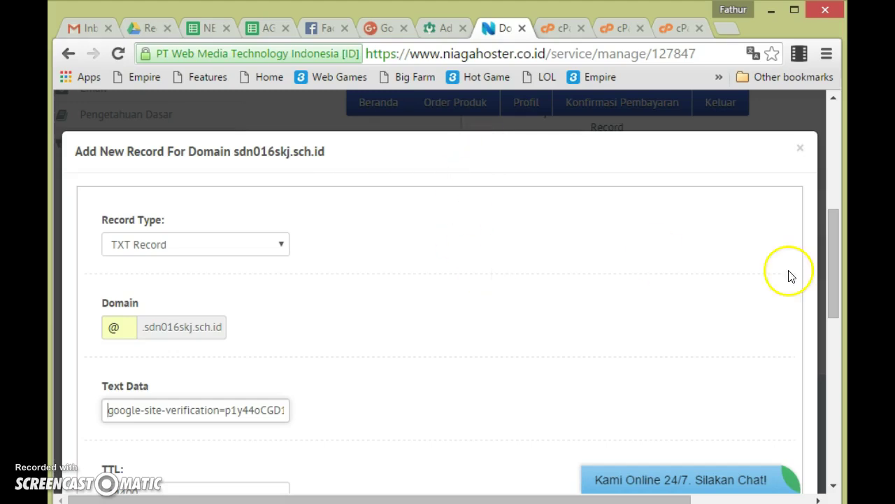
# Enlarge the browser window to show the whole record form and try to save the new TXT record.
pyautogui.moveTo(836, 269); pyautogui.dragTo(834, 304)
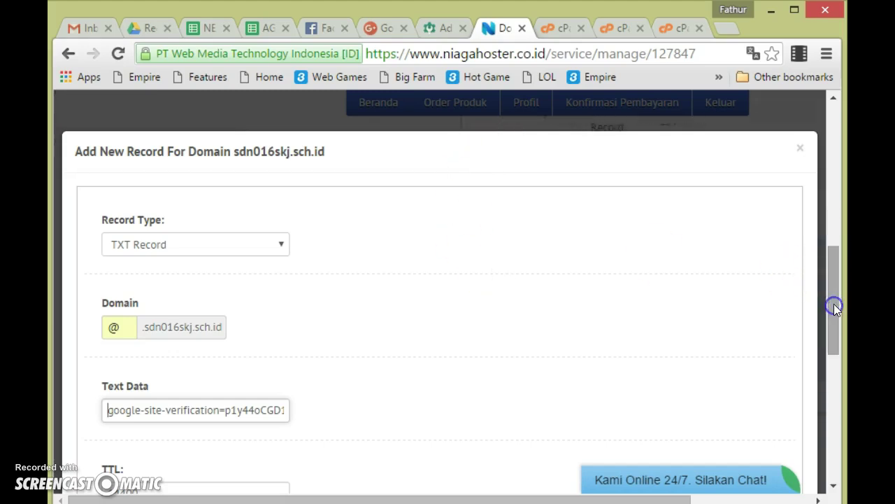
pyautogui.moveTo(724, 387); pyautogui.dragTo(692, 411)
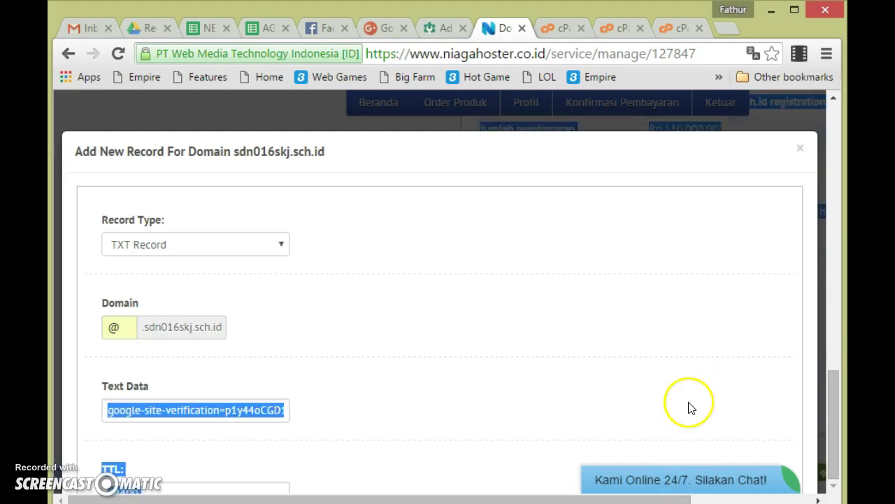
pyautogui.click(794, 12)
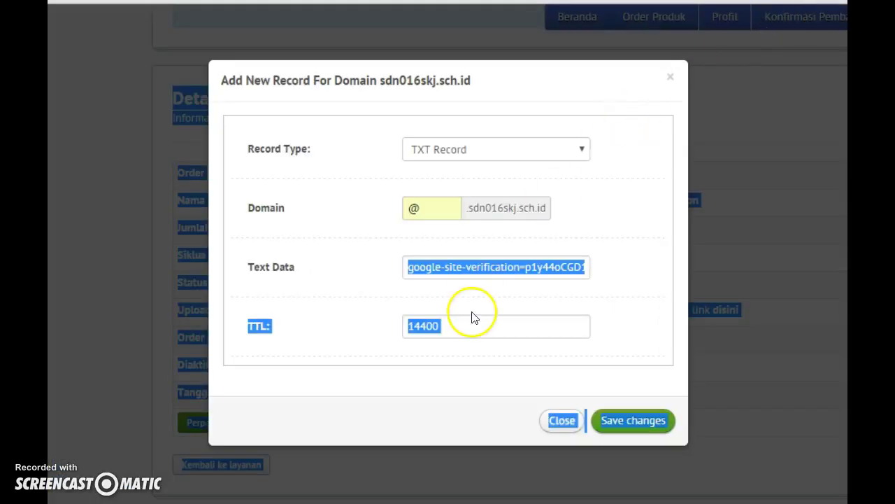
pyautogui.click(643, 420)
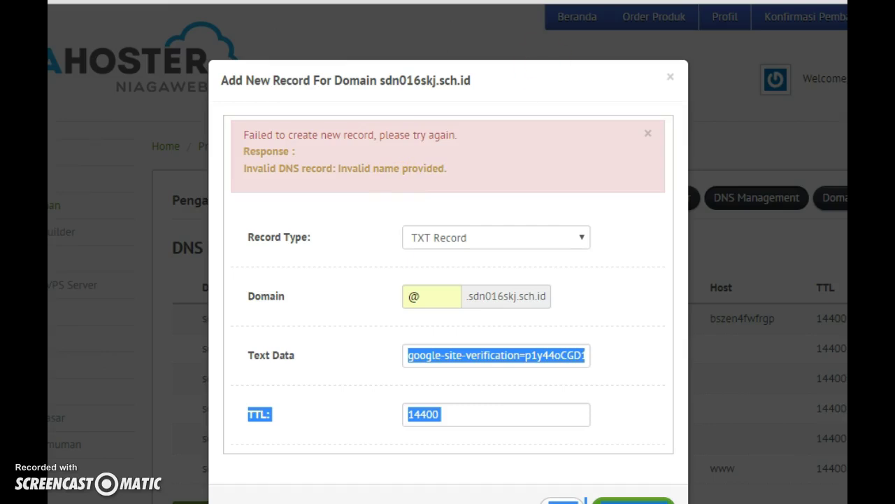
# Confirm on the Google Domain Setup page that the TXT record was created and saved, and start the domain verification.
pyautogui.hotkey('ctrl', 'Tab')
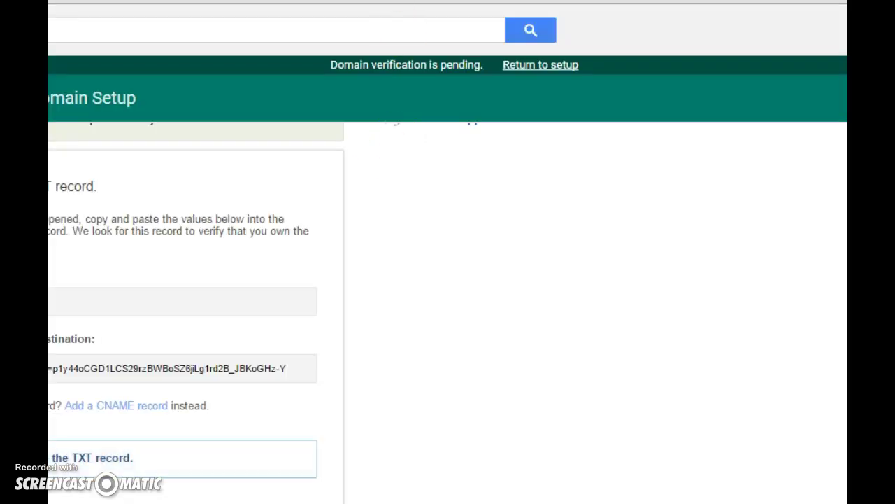
pyautogui.click(92, 458)
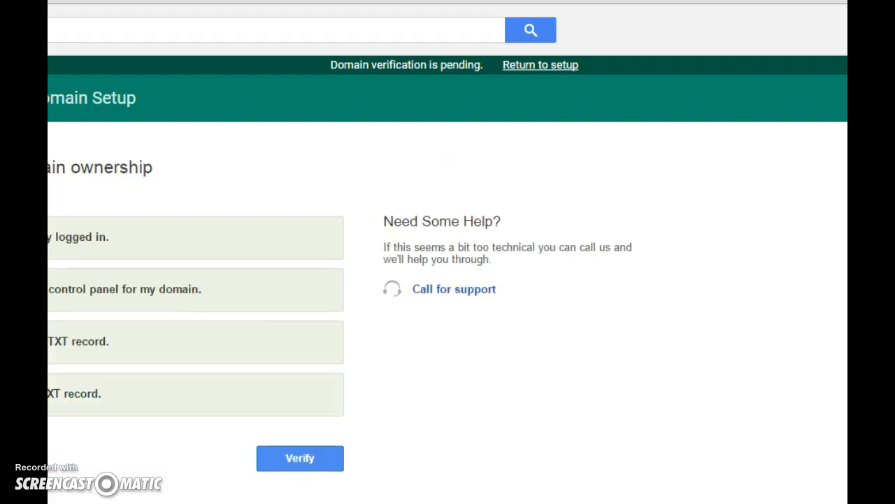
pyautogui.click(304, 457)
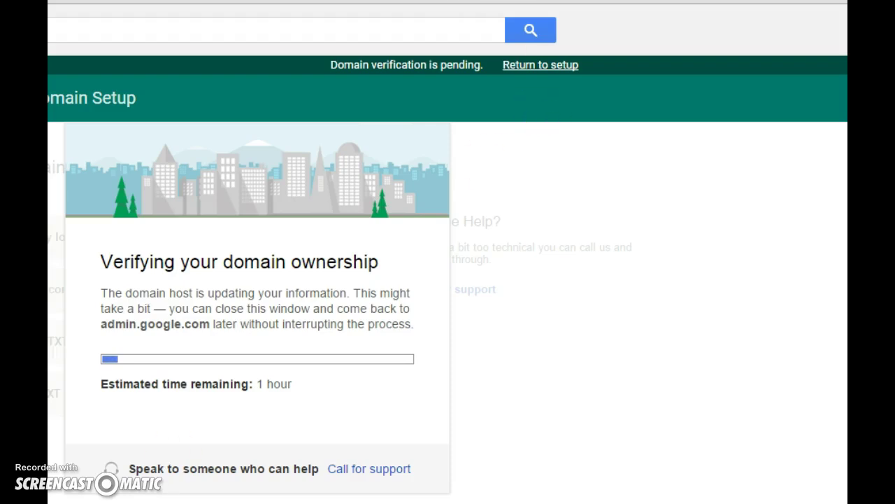
# Review the Niagahoster record form again, and return from Google's verification progress page to the setup.
pyautogui.click(501, 1)
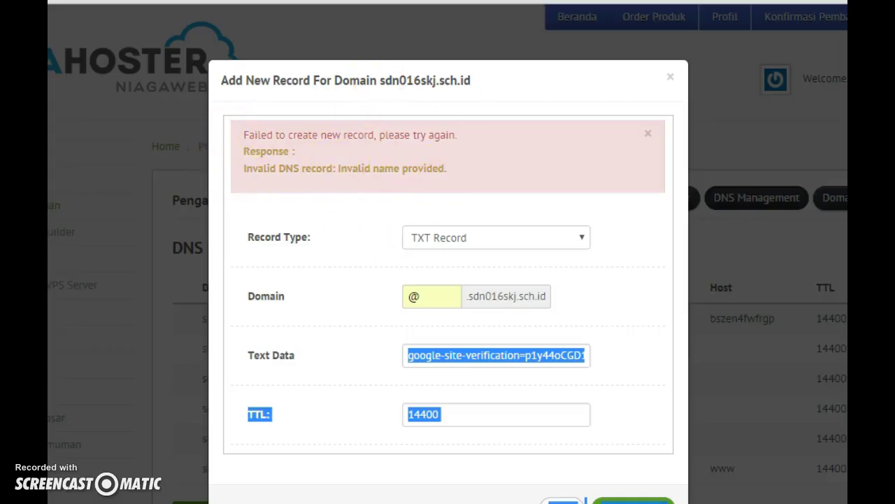
pyautogui.click(371, 1)
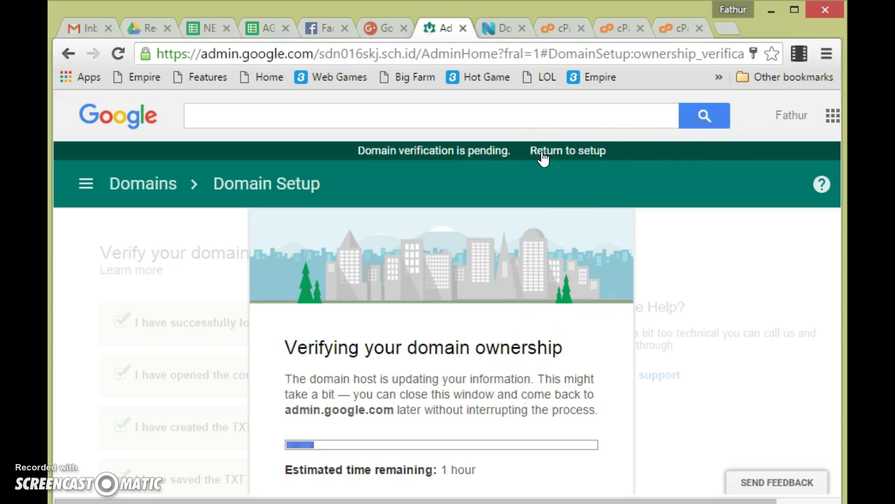
pyautogui.click(543, 153)
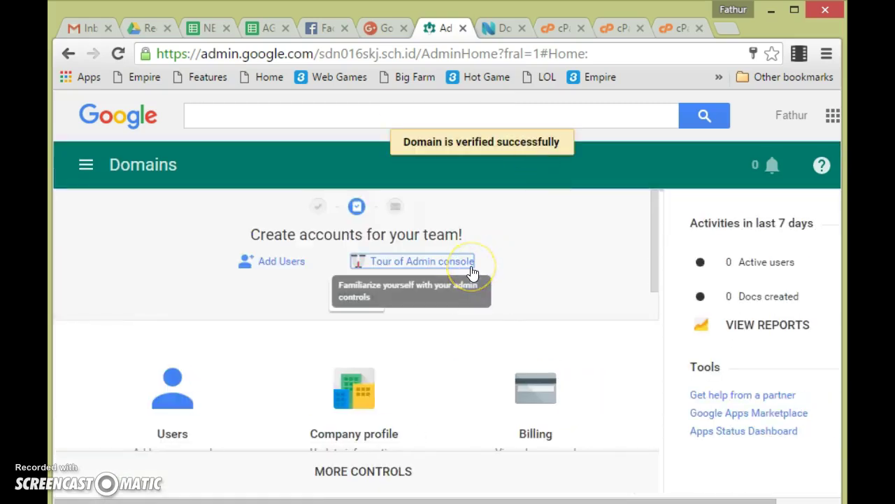
# Read the domain verification notice and examine the account creation options on the Admin console home page.
pyautogui.click(406, 142)
pyautogui.moveTo(405, 142); pyautogui.dragTo(561, 146)
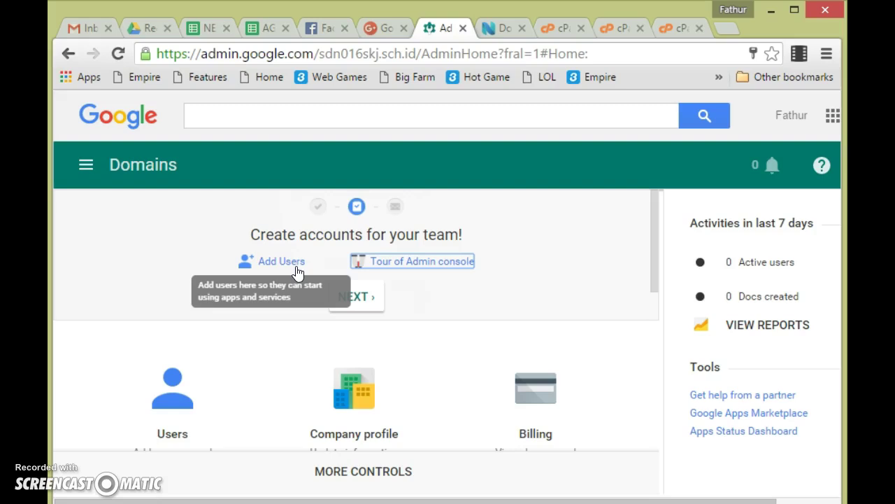
pyautogui.click(398, 289)
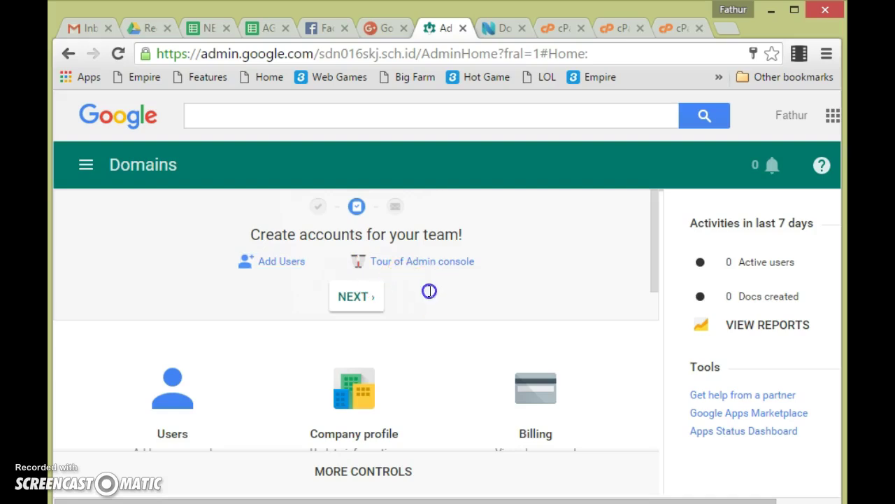
pyautogui.click(364, 300)
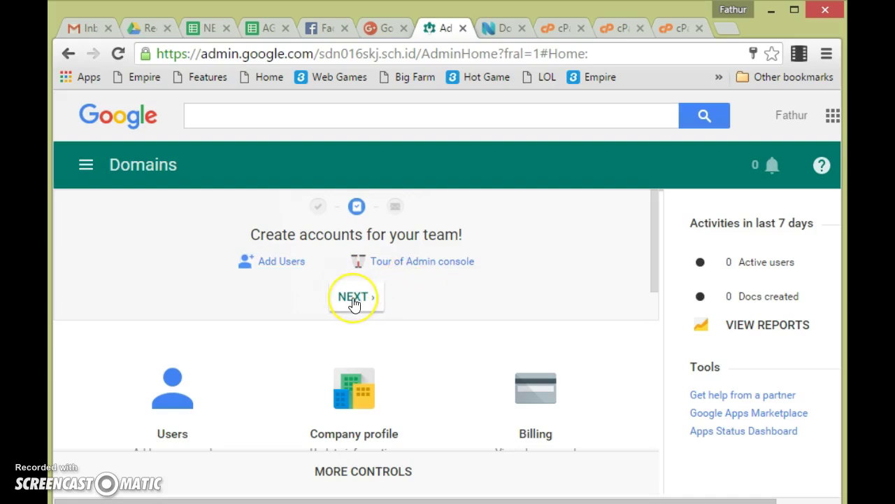
# Move past the team account creation stage in the Admin console and start the Gmail email setup for sdn016skj.sch.id.
pyautogui.click(354, 300)
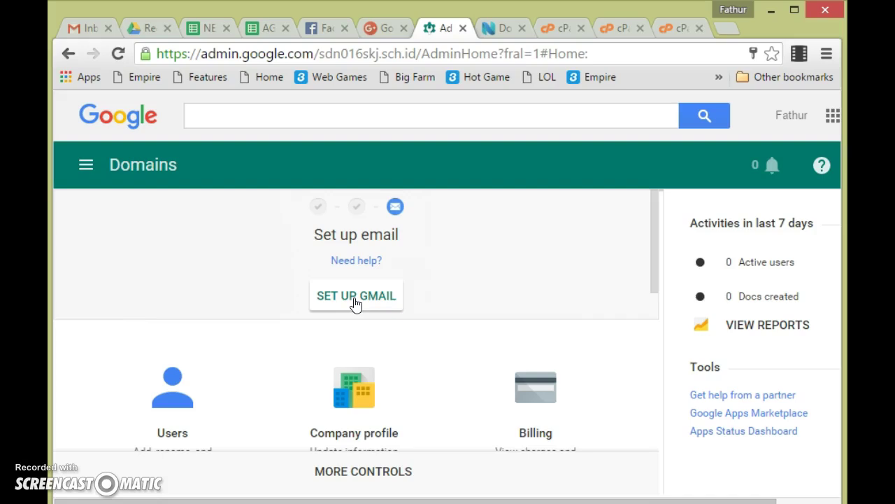
pyautogui.click(355, 301)
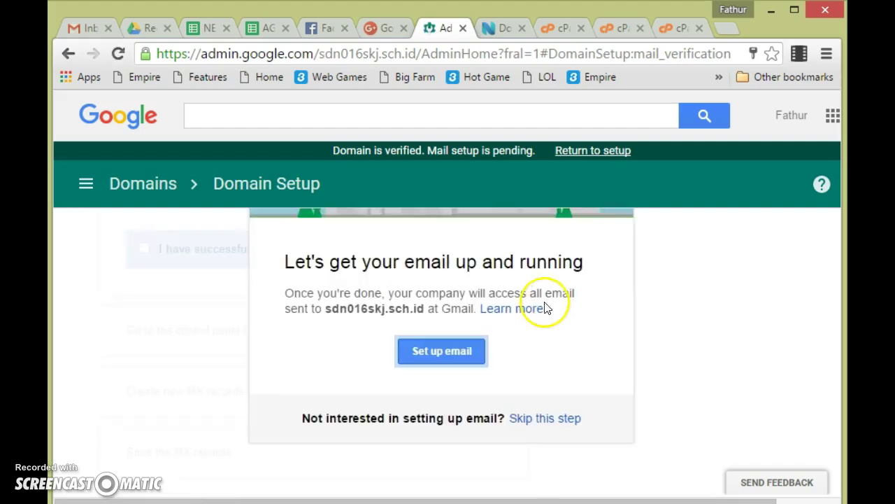
pyautogui.click(444, 351)
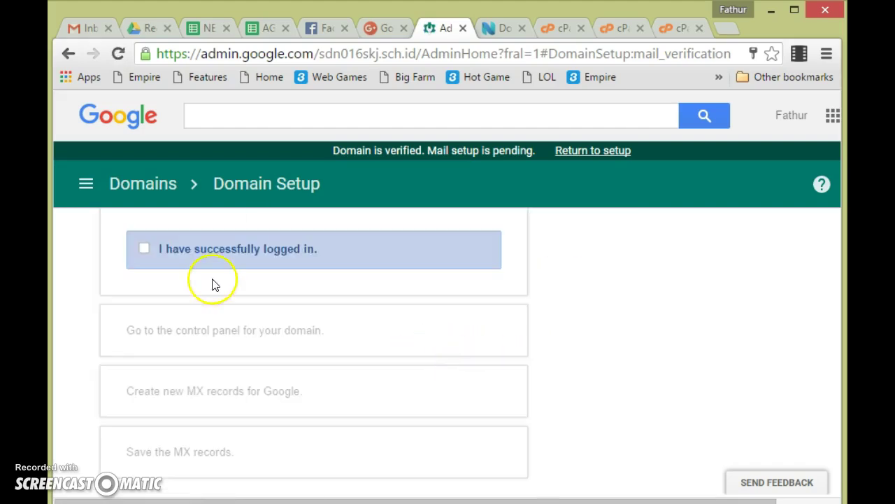
# Confirm in the mail setup that you have logged in and opened the domain's control panel, up to the MX record instructions.
pyautogui.click(161, 264)
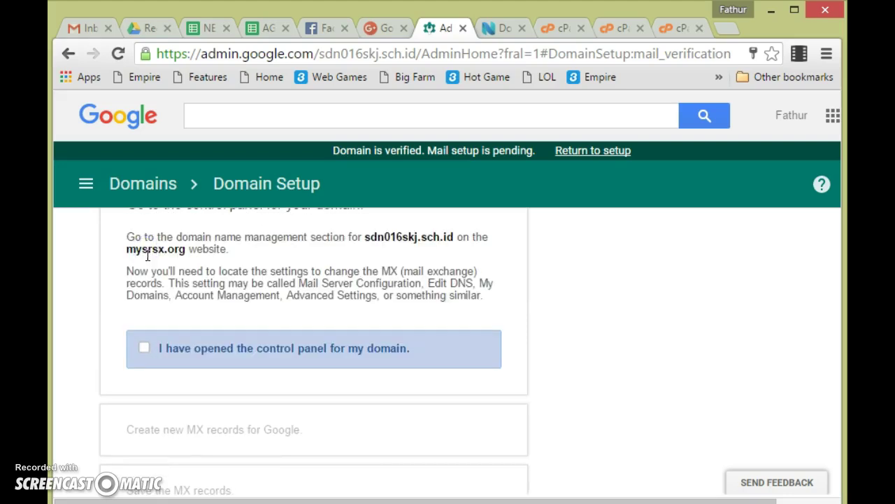
pyautogui.click(147, 347)
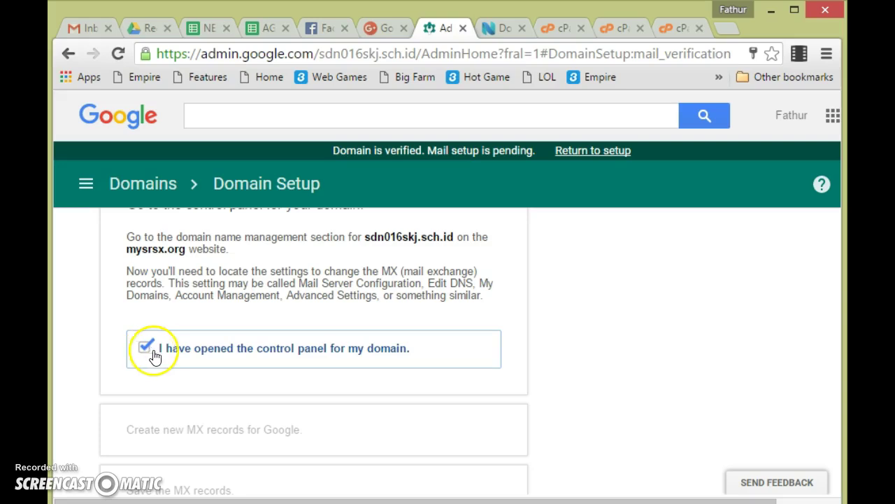
pyautogui.click(243, 355)
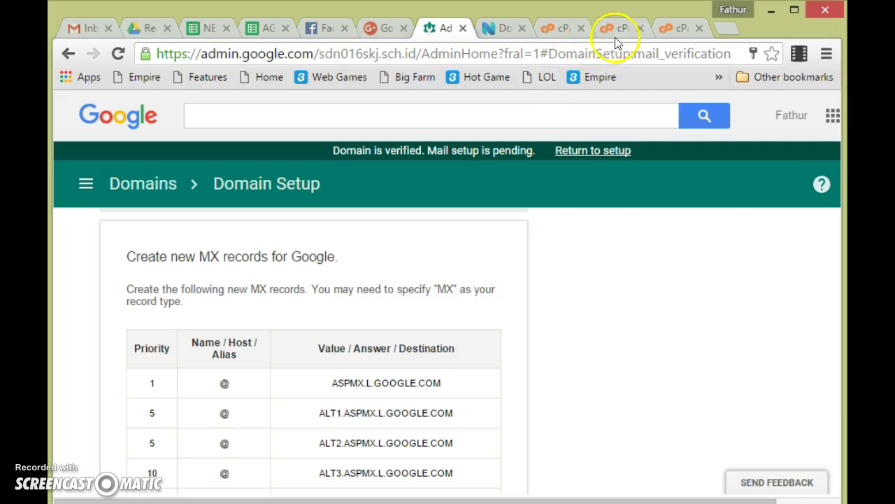
# Switch to the Niagahoster cPanel home page and examine its Mail tools for the MX Entry option.
pyautogui.click(562, 29)
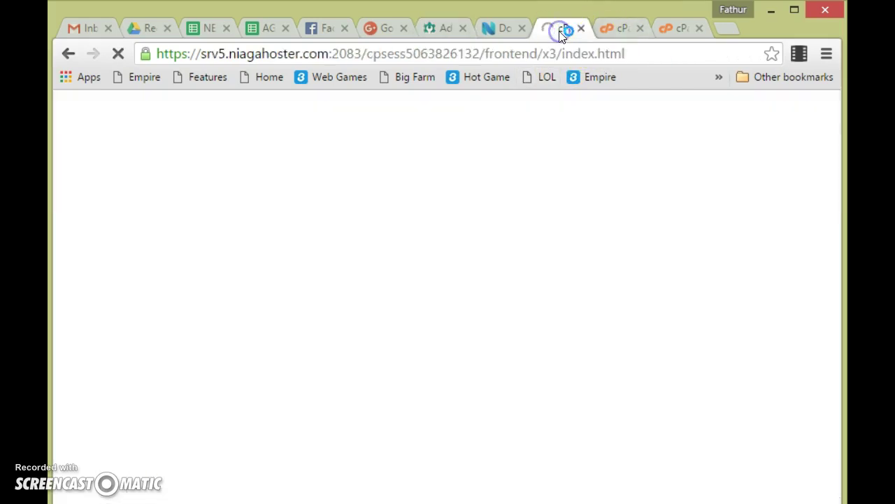
pyautogui.click(590, 149)
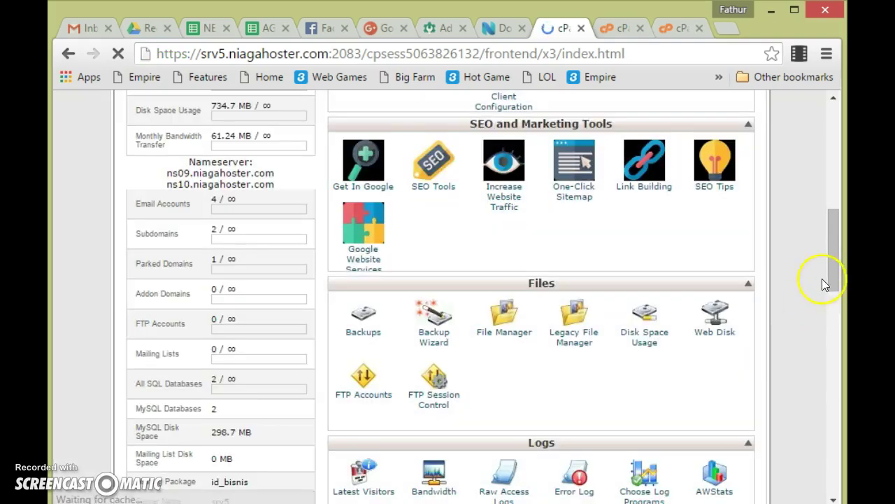
pyautogui.click(834, 266)
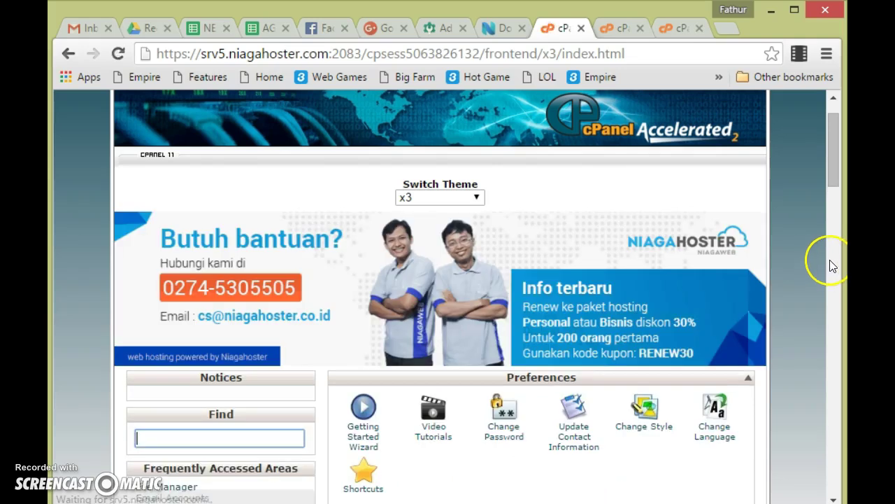
pyautogui.moveTo(834, 147); pyautogui.dragTo(832, 217)
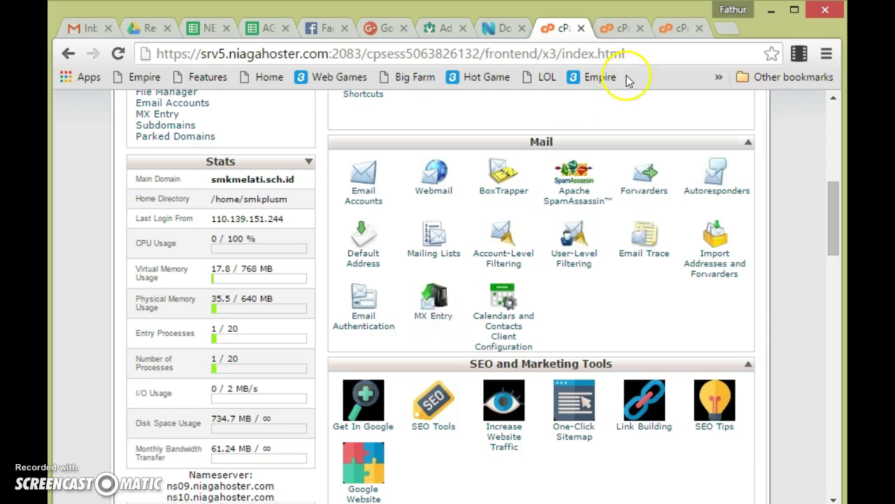
# Examine the domain choices, email routing and MX record list on the cPanel MX Entry page for smkmelati.sch.id.
pyautogui.click(671, 29)
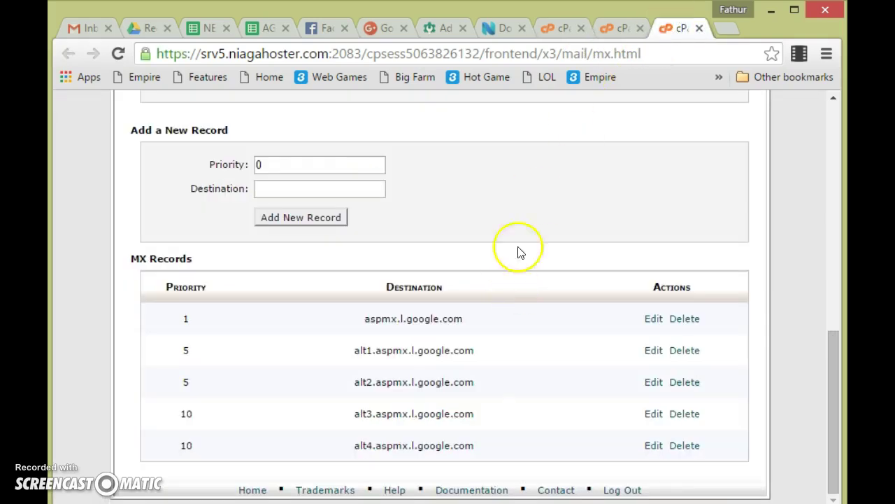
pyautogui.moveTo(833, 335); pyautogui.dragTo(806, 196)
pyautogui.click(331, 217)
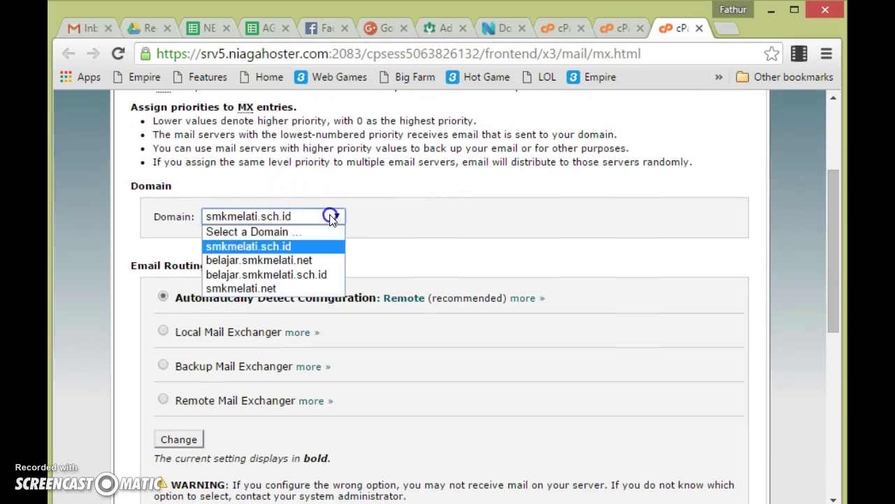
pyautogui.click(333, 218)
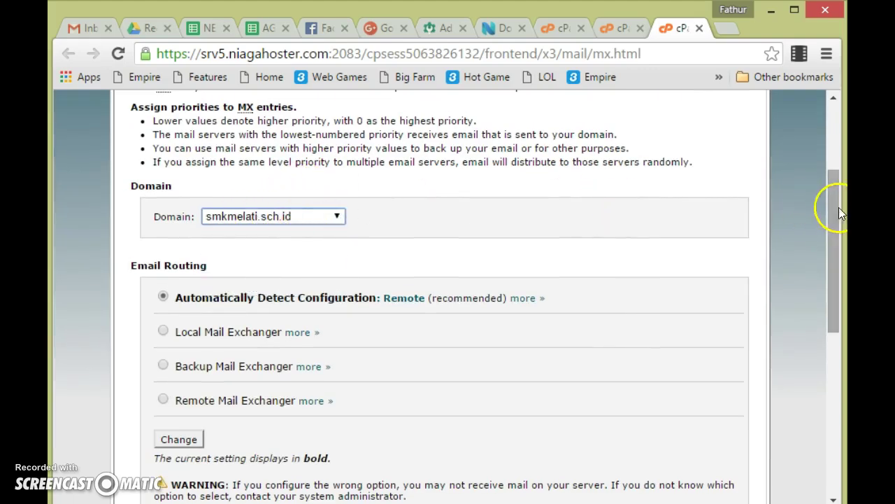
pyautogui.moveTo(833, 209); pyautogui.dragTo(834, 371)
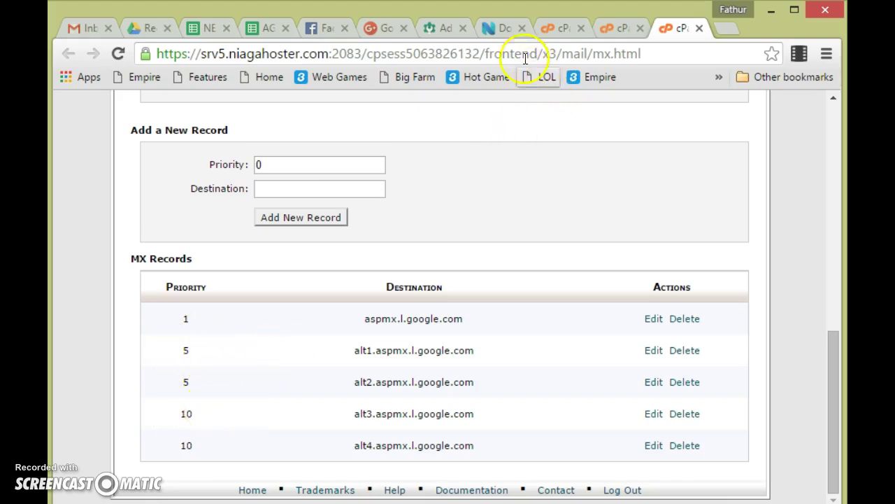
# In Niagahoster's DNS Management for sdn016skj.sch.id, start a new record and set its type to MX Record.
pyautogui.click(501, 26)
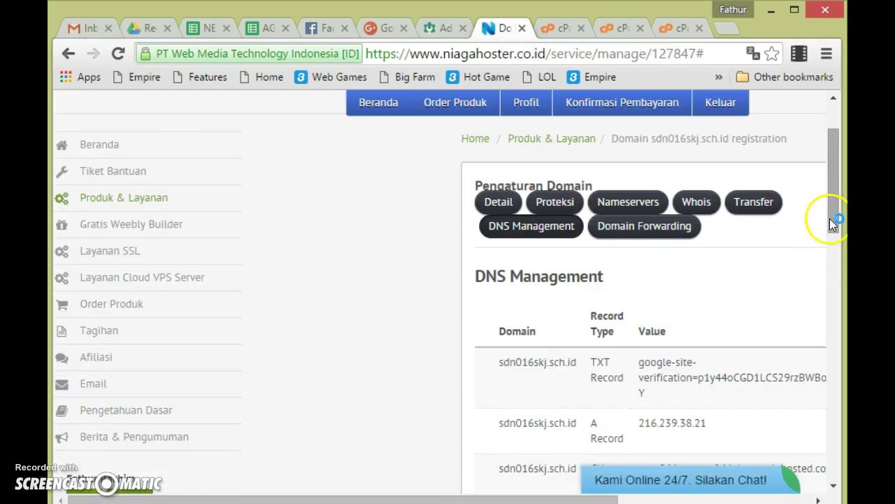
pyautogui.click(540, 236)
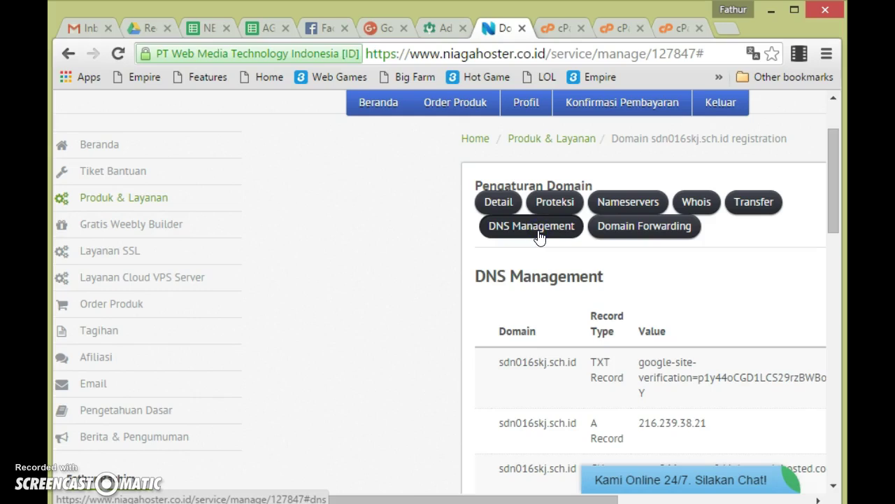
pyautogui.moveTo(833, 204); pyautogui.dragTo(842, 294)
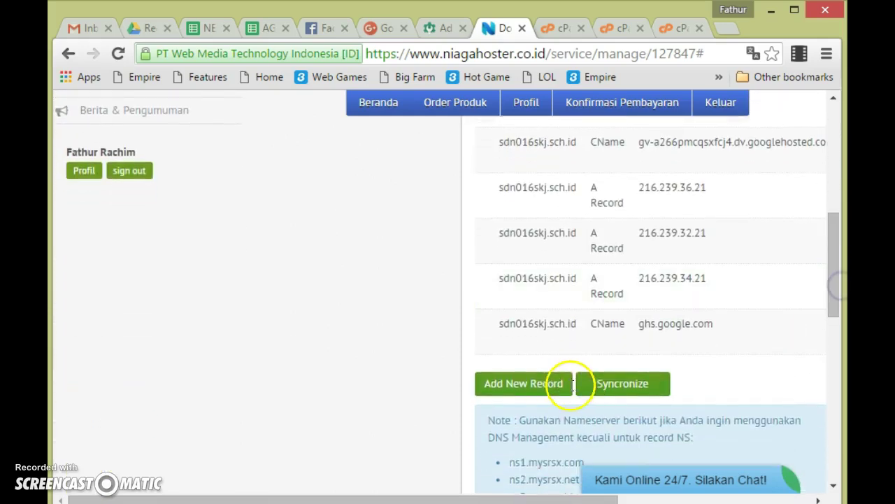
pyautogui.click(531, 382)
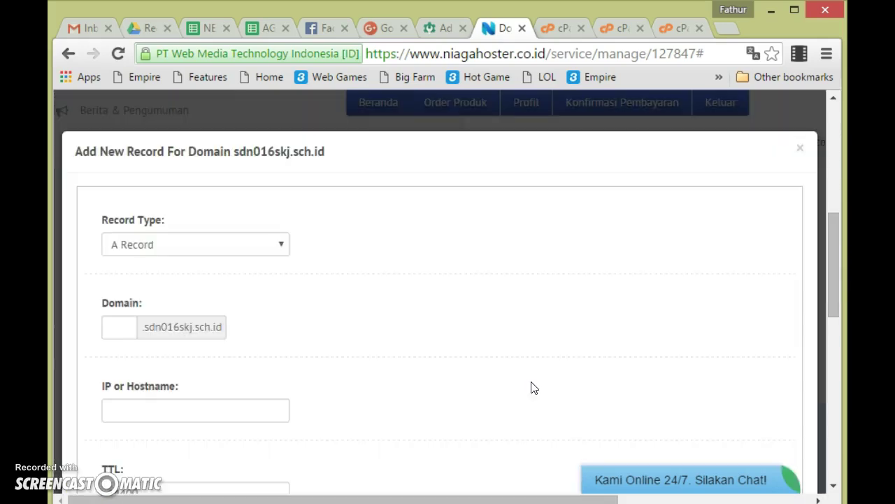
pyautogui.click(275, 246)
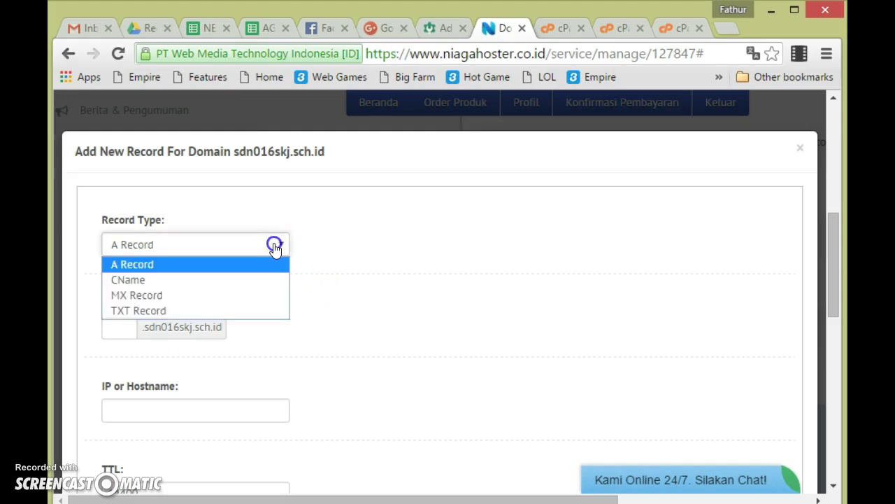
pyautogui.click(223, 293)
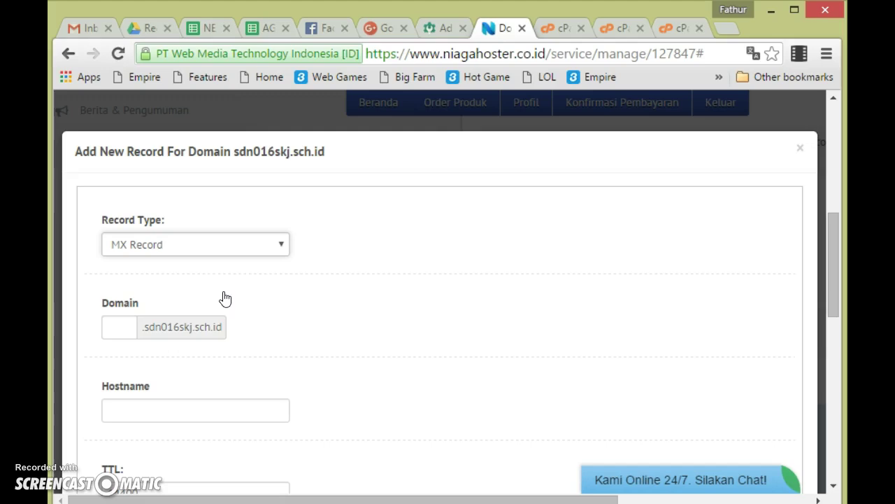
# Copy the priority 1 destination ASPMX.L.GOOGLE.COM from Google's MX table and enter it as the new record's hostname.
pyautogui.click(436, 27)
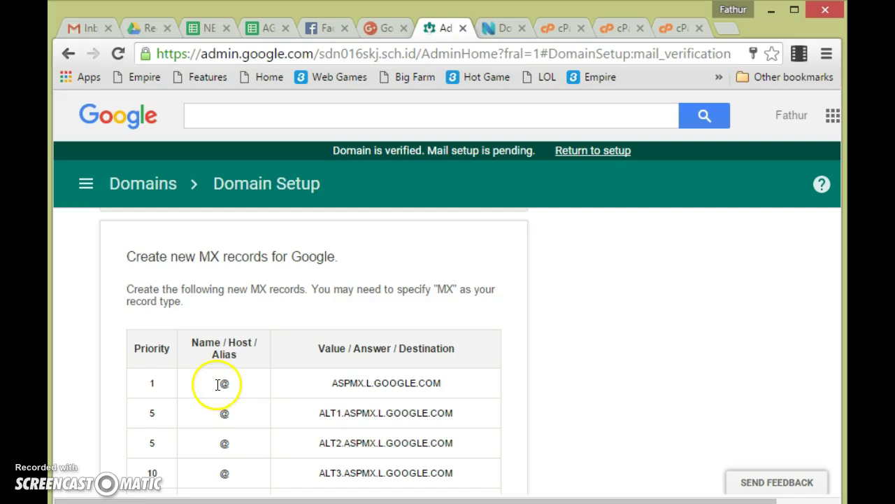
pyautogui.doubleClick(145, 378)
pyautogui.moveTo(327, 382); pyautogui.dragTo(459, 391)
pyautogui.hotkey('ctrl', 'c')
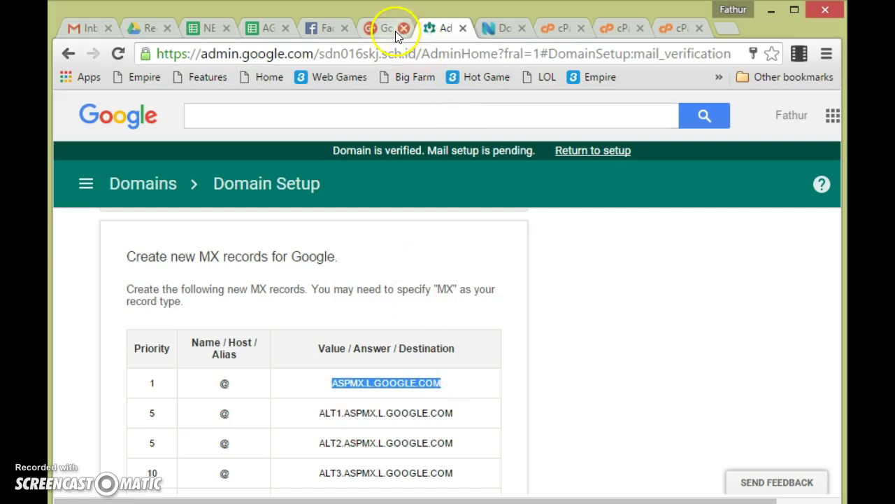
pyautogui.click(498, 27)
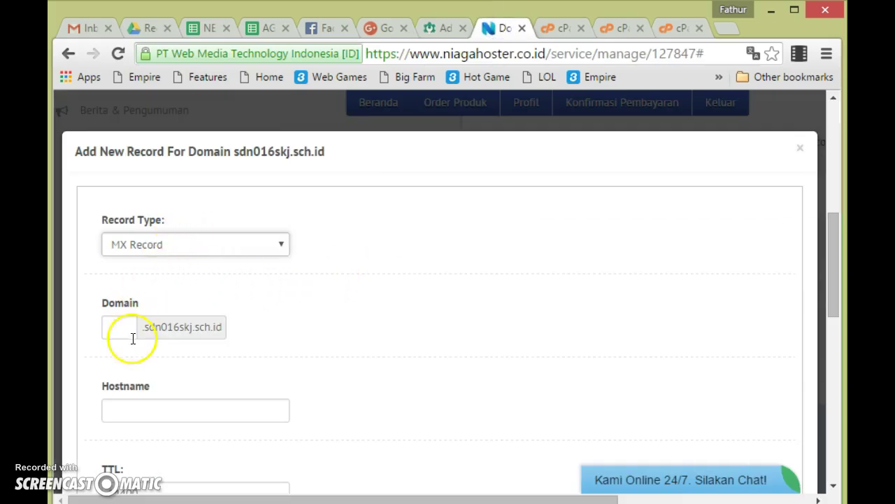
pyautogui.click(142, 409)
pyautogui.hotkey('ctrl', 'v')
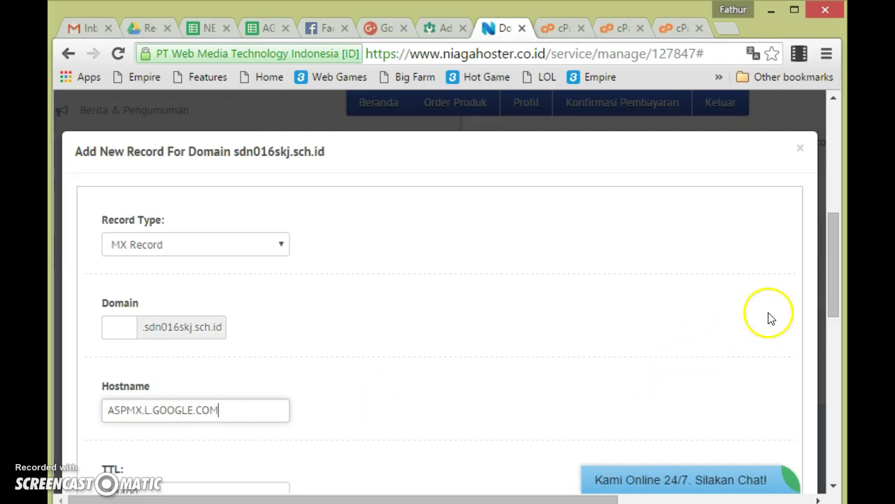
# Save the ASPMX.L.GOOGLE.COM MX record with priority 1, and the ALT4.ASPMX.L.GOOGLE.COM MX record with TTL 14400 and priority 10.
pyautogui.moveTo(833, 285); pyautogui.dragTo(831, 307)
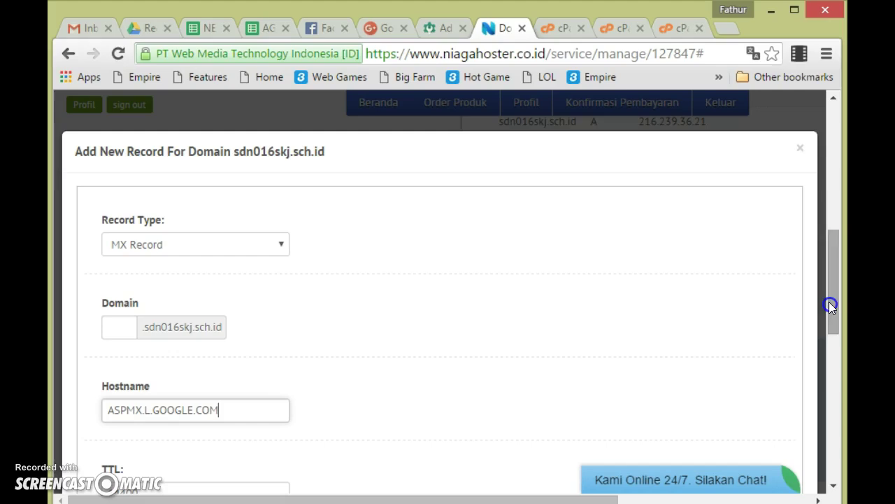
pyautogui.click(794, 10)
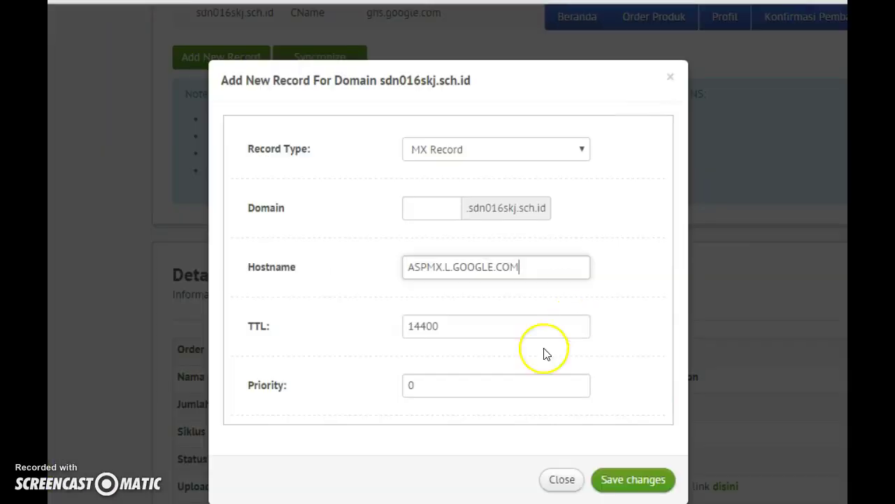
pyautogui.click(408, 384)
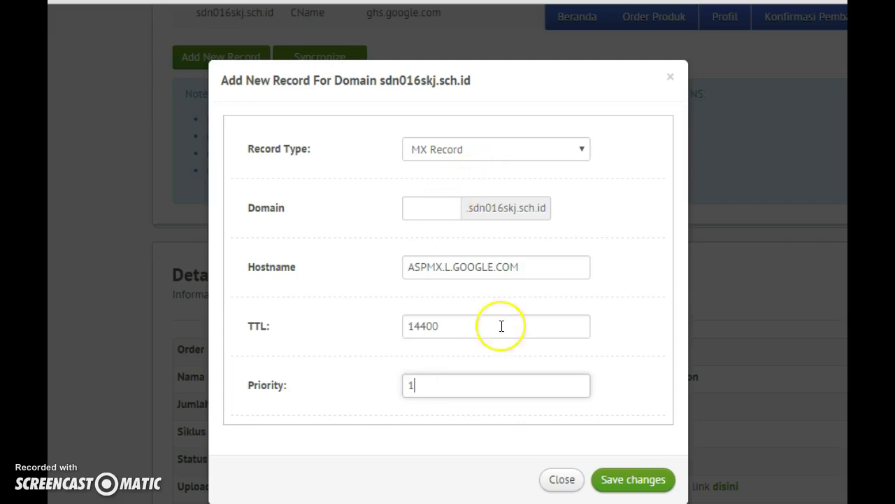
pyautogui.click(628, 480)
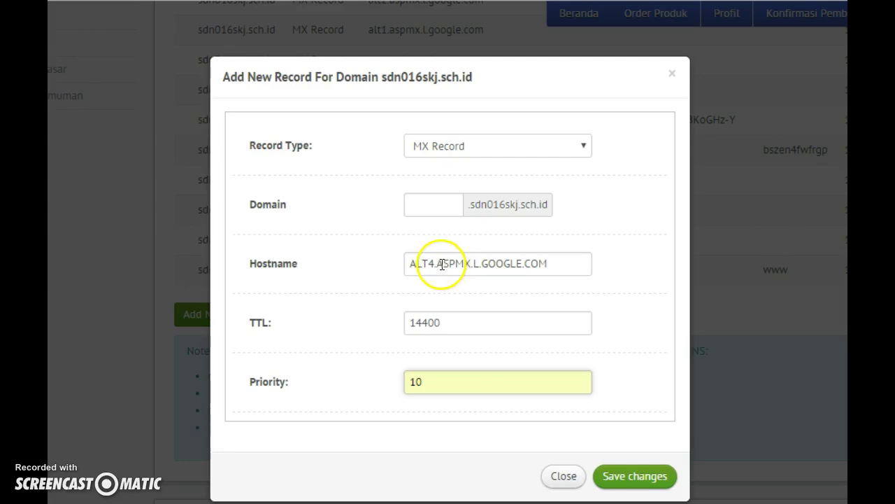
pyautogui.click(631, 478)
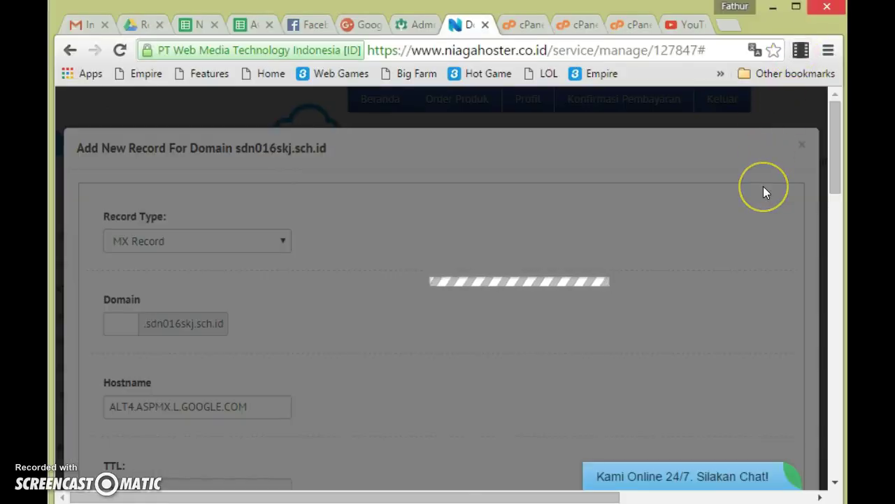
# Compare the priorities and destinations in Google's MX table with the MX records on the cPanel MX Entry page.
pyautogui.click(411, 25)
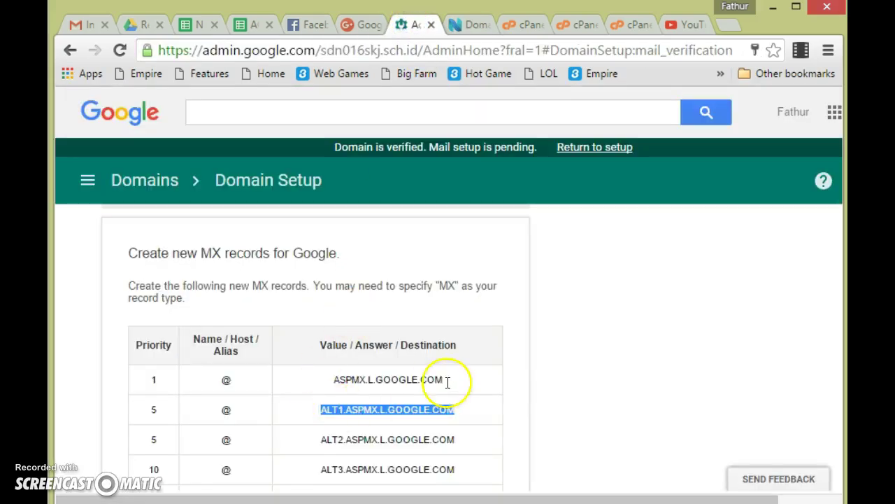
pyautogui.click(157, 384)
pyautogui.scroll(-4, 211, 446)
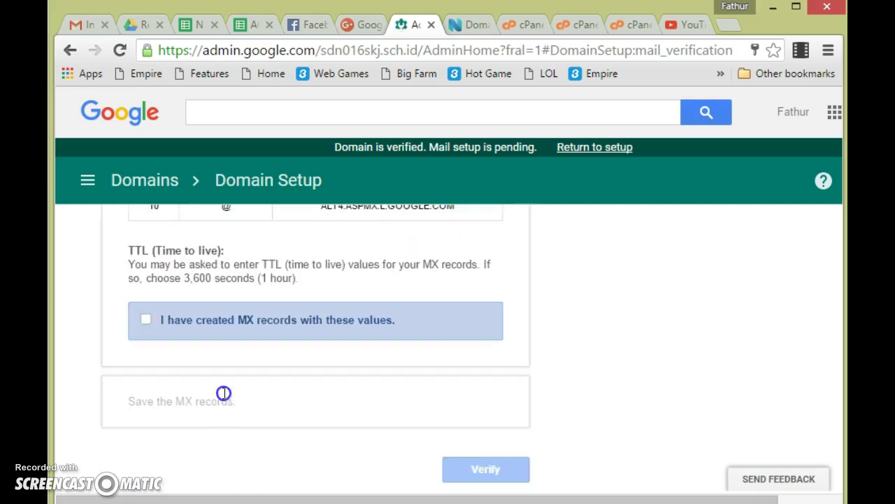
pyautogui.scroll(3, 266, 220)
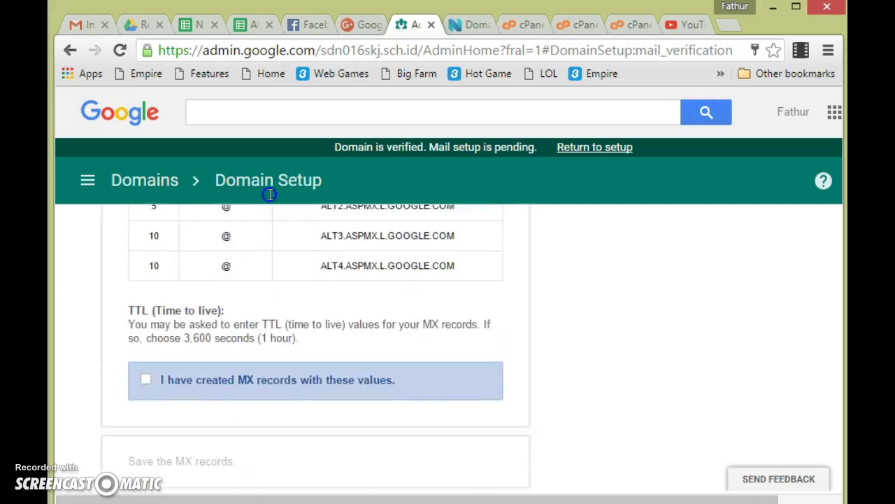
pyautogui.moveTo(270, 228); pyautogui.dragTo(277, 301)
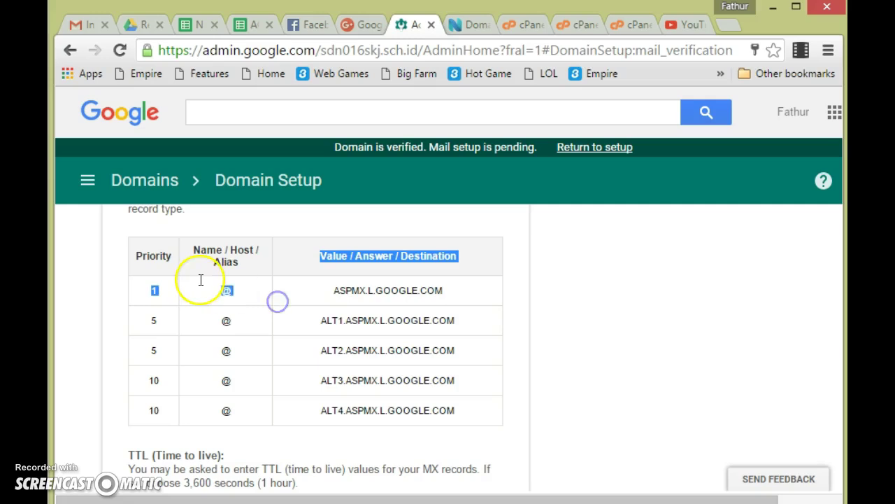
pyautogui.moveTo(148, 293); pyautogui.dragTo(168, 293)
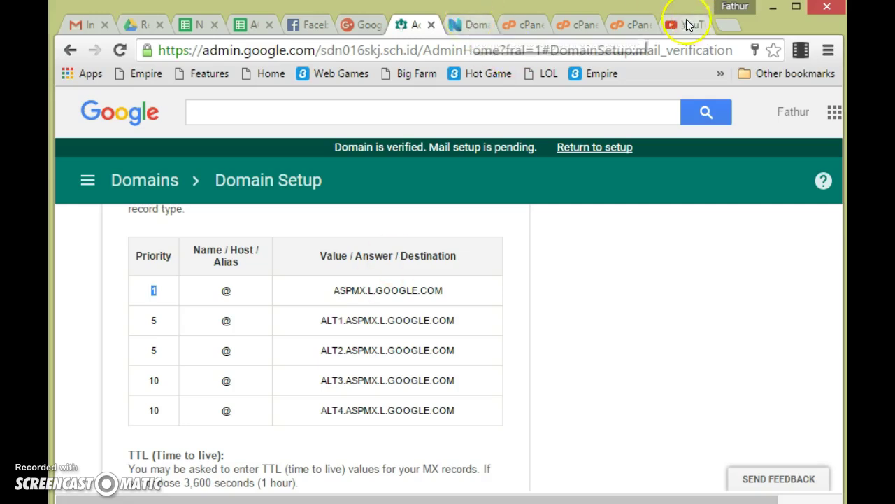
pyautogui.click(632, 28)
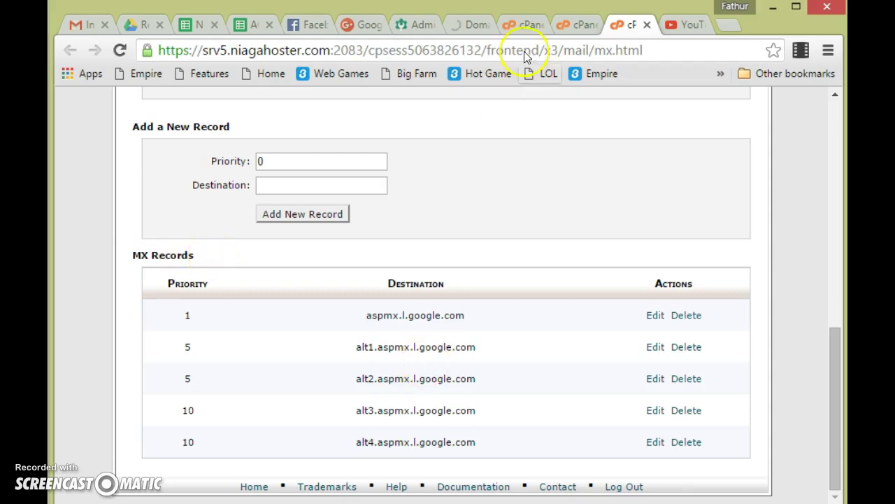
# Reopen DNS Management for sdn016skj.sch.id at Niagahoster and check the values of its five saved Google MX records.
pyautogui.click(466, 29)
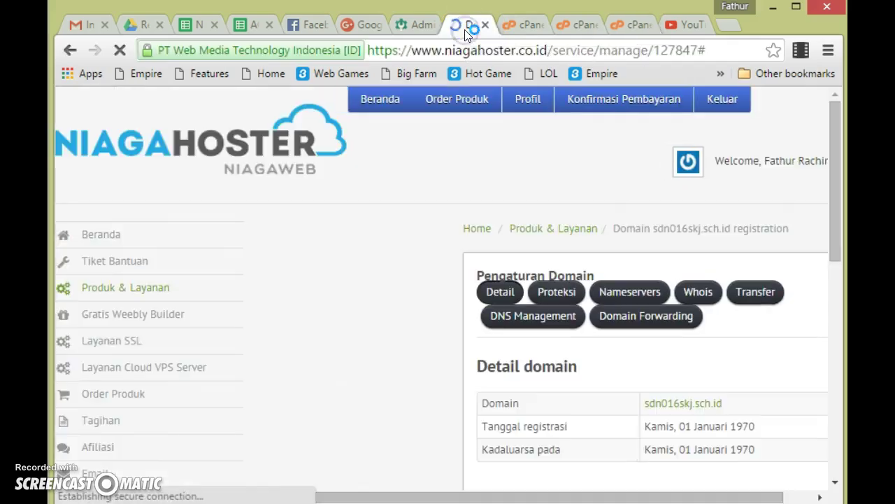
pyautogui.click(545, 320)
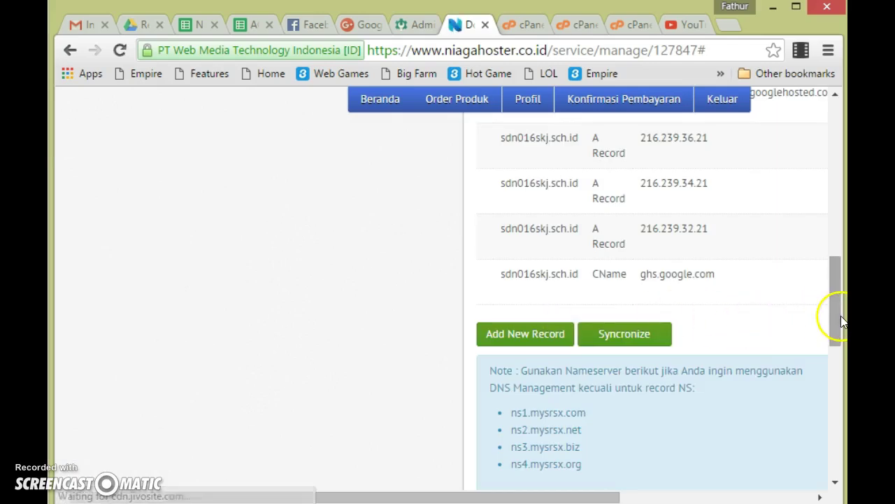
pyautogui.moveTo(840, 313); pyautogui.dragTo(841, 219)
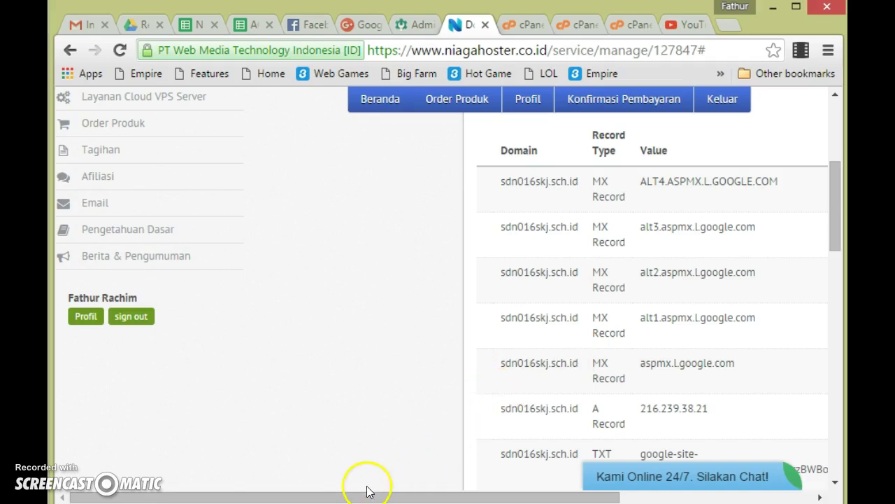
pyautogui.moveTo(400, 496); pyautogui.dragTo(544, 496)
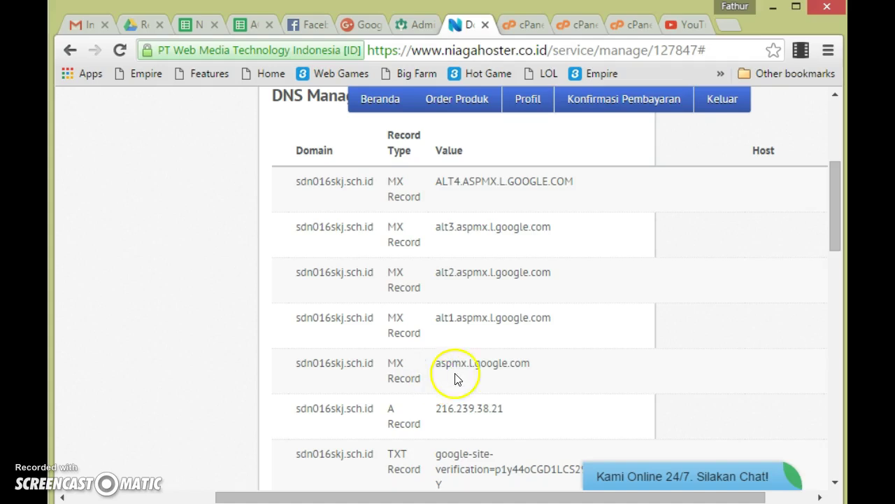
pyautogui.click(478, 368)
pyautogui.click(461, 315)
pyautogui.click(460, 266)
pyautogui.click(473, 222)
pyautogui.click(475, 190)
# In Google's domain setup, confirm that the MX records have been created and saved, and start verifying the mail routing.
pyautogui.click(413, 25)
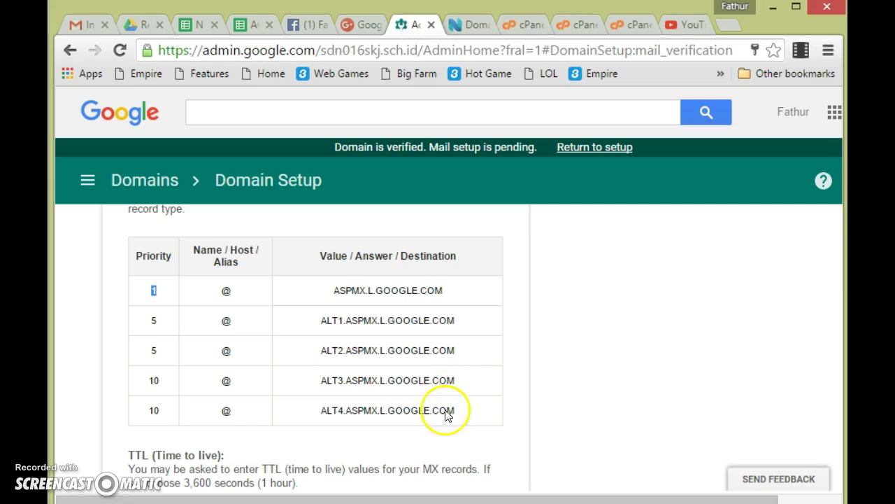
pyautogui.click(97, 403)
pyautogui.moveTo(102, 411); pyautogui.dragTo(102, 476)
pyautogui.click(147, 471)
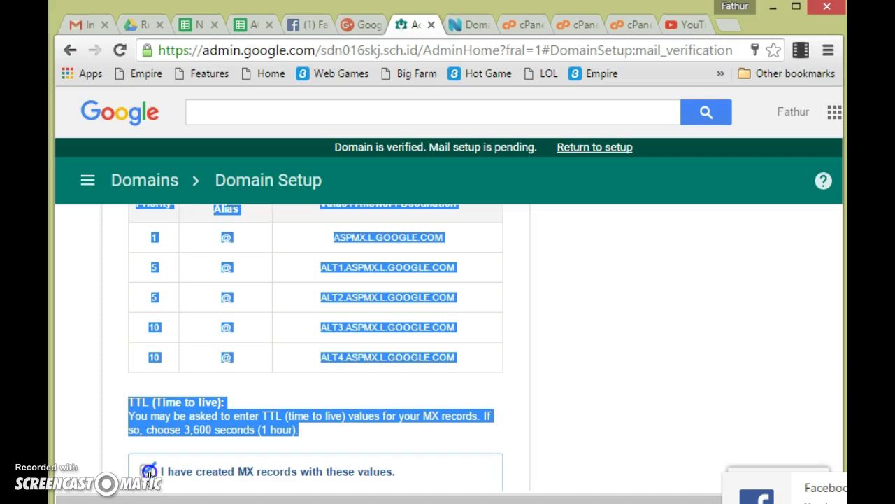
pyautogui.click(148, 383)
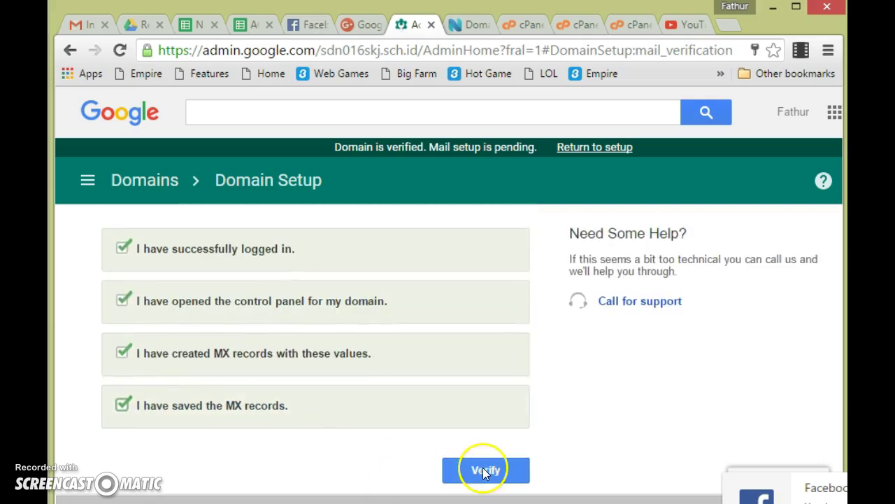
pyautogui.click(487, 471)
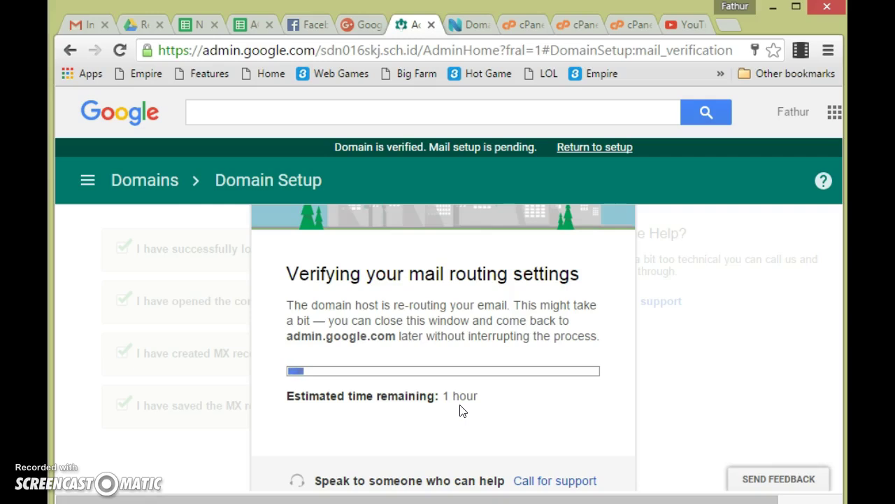
pyautogui.click(426, 418)
pyautogui.click(360, 434)
pyautogui.click(285, 461)
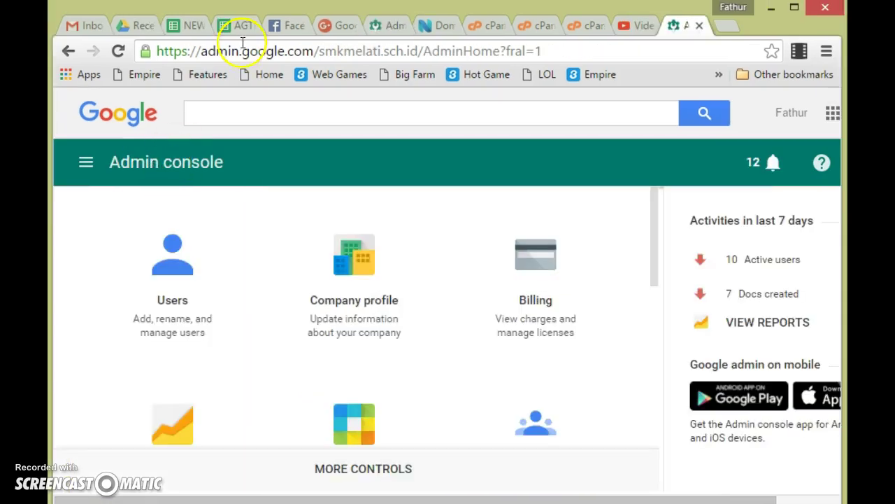
# Highlight the admin.google.com part of the address of the smkmelati.sch.id Admin console.
pyautogui.moveTo(202, 51); pyautogui.dragTo(320, 51)
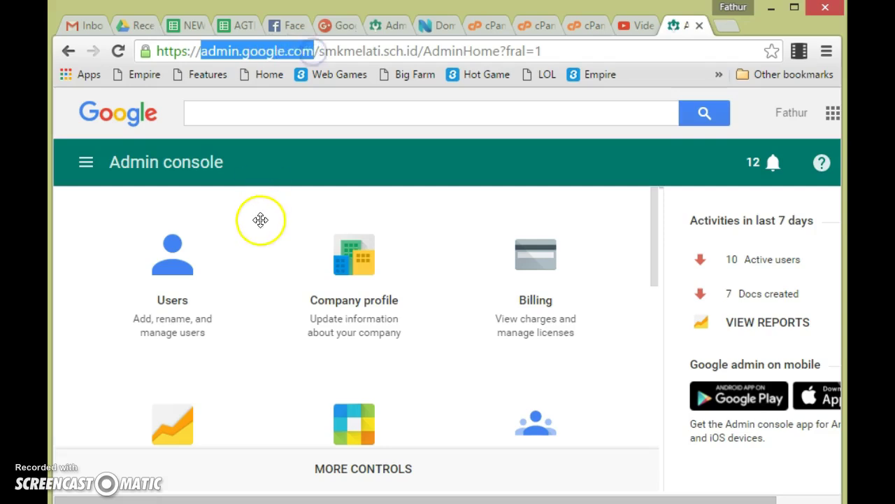